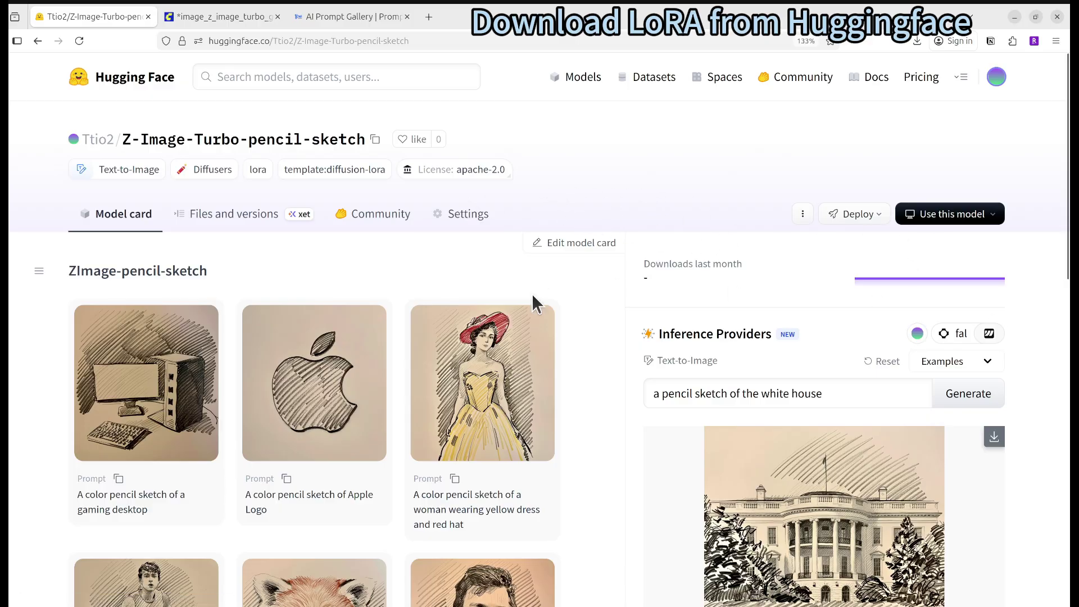
- Open Zimage_pencil_sketch.safetensors in the repository's Files and versions and copy its download link
scroll(532, 298, down, 3)
scroll(354, 361, down, 7)
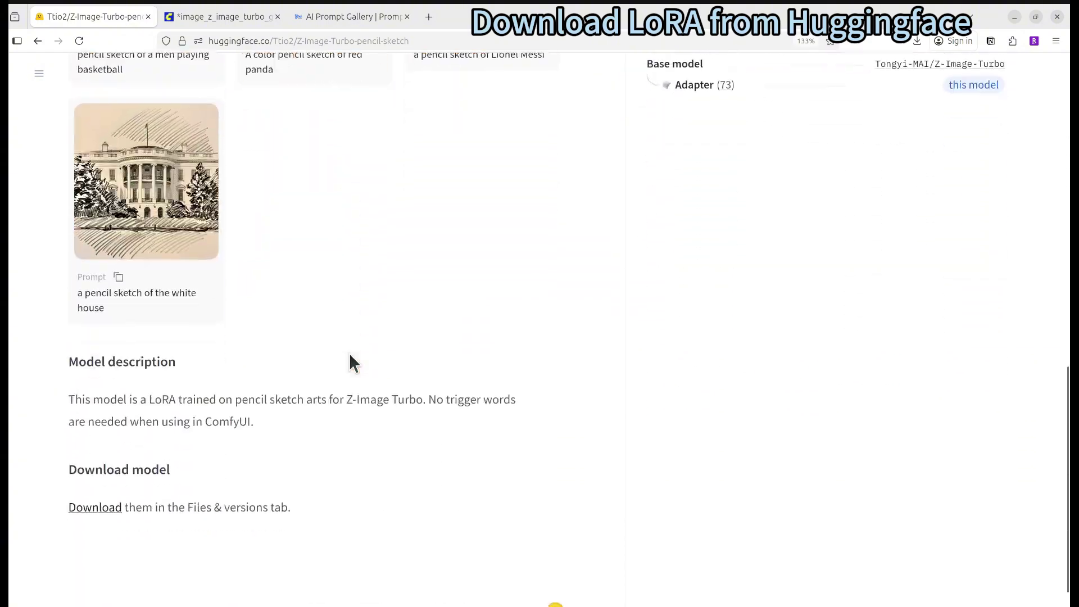
scroll(354, 362, up, 10)
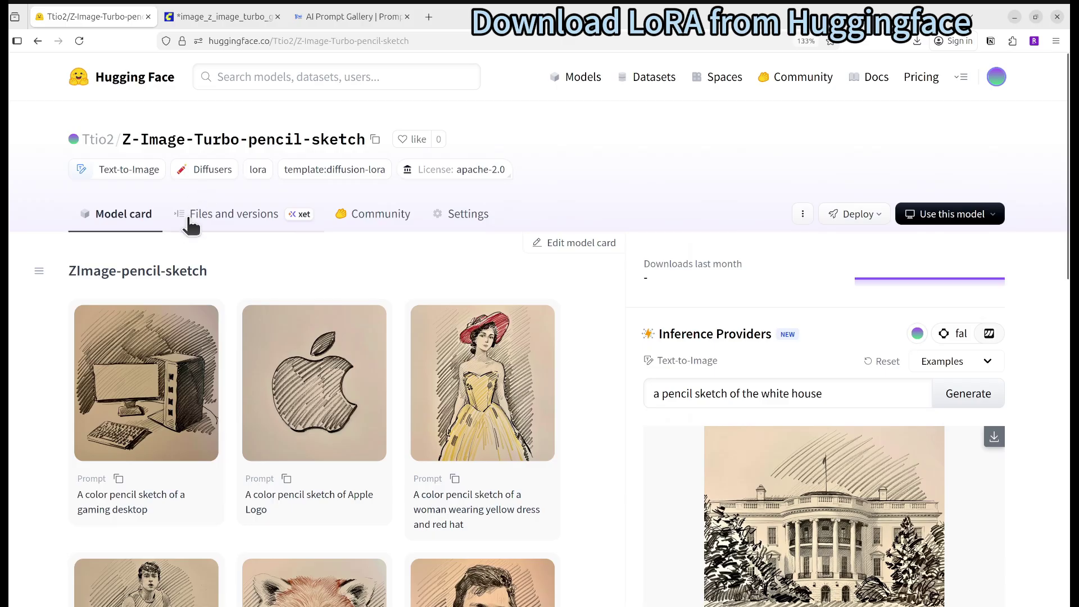
click(241, 219)
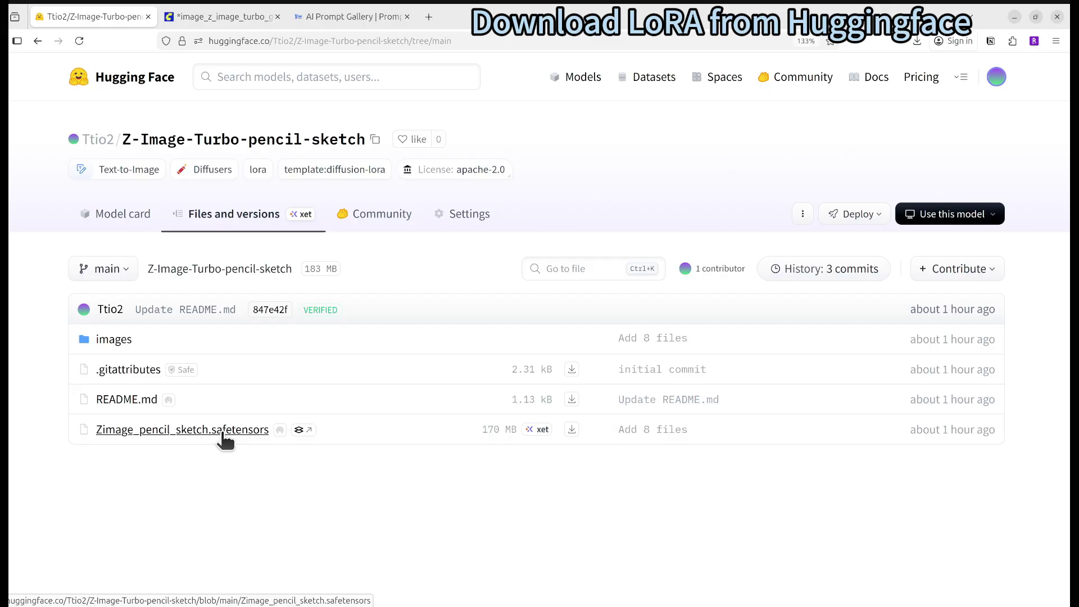
click(262, 437)
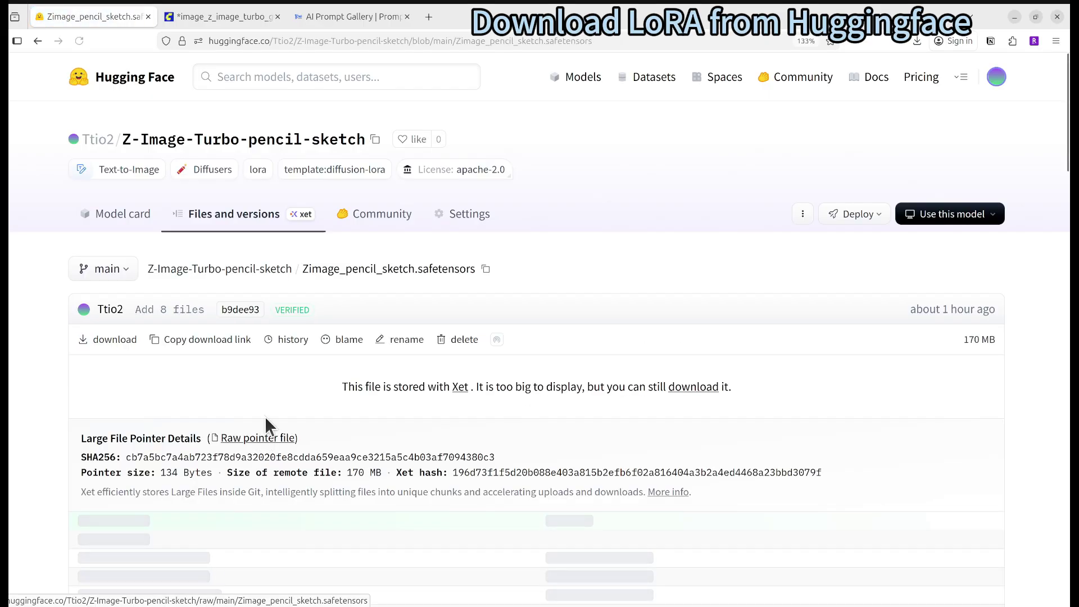
click(222, 343)
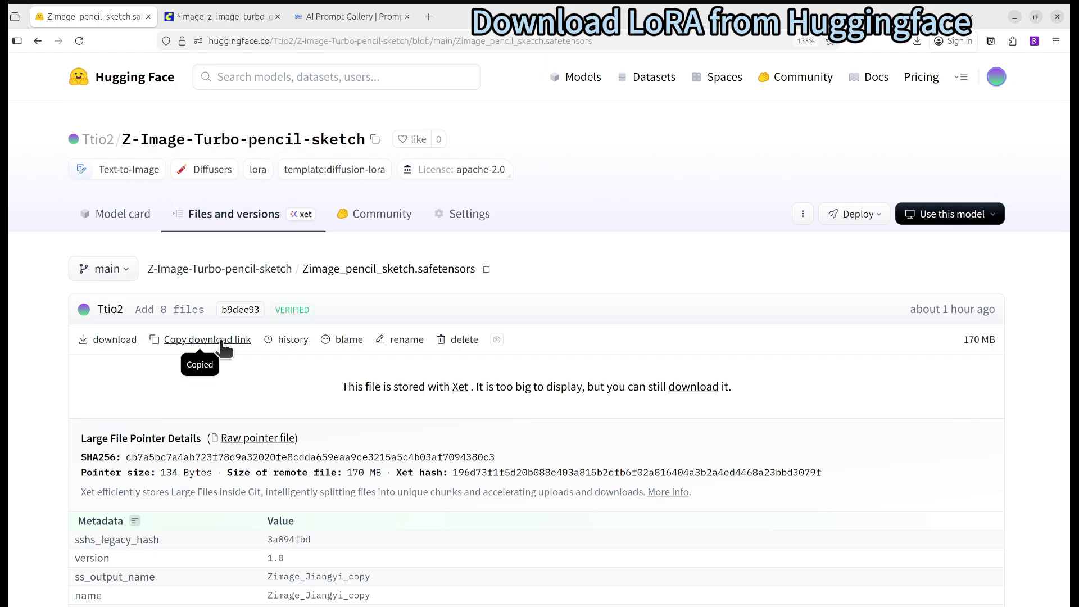
- Launch a Terminator terminal in the ComfyUI folder and move it to the screen centre
click(4, 135)
drag(758, 53, 611, 194)
click(634, 220)
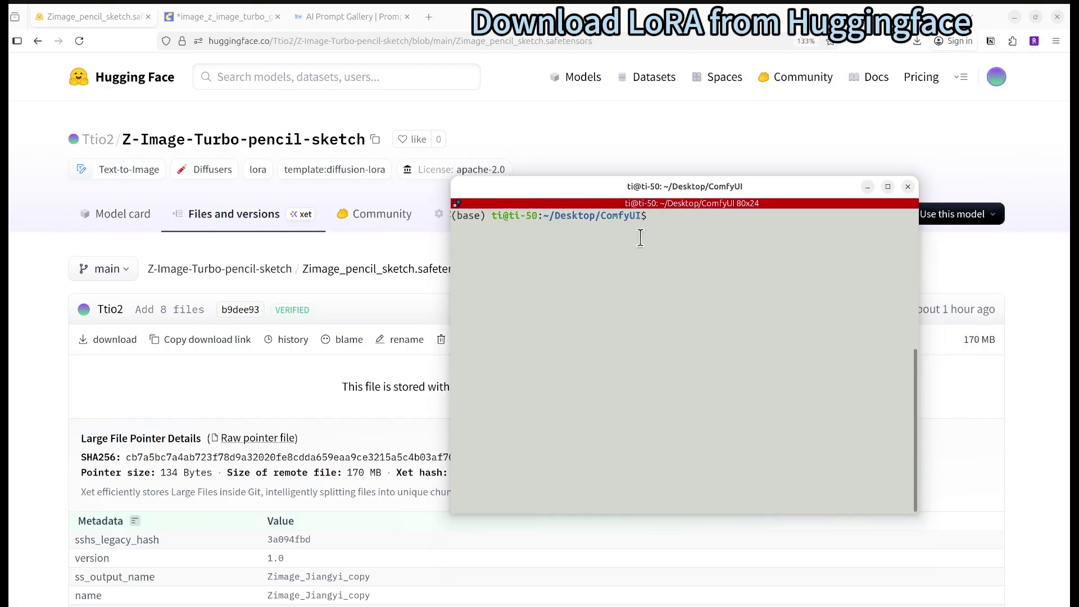
- wget the copied LoRA link into models/loras, then minimize the terminal
text(cd models/loras/)
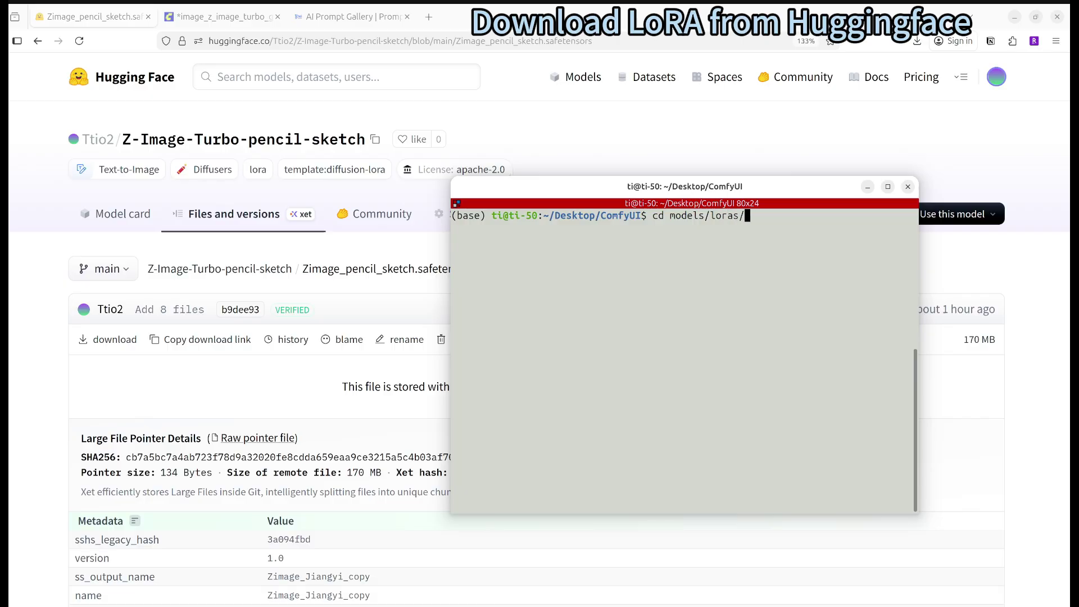
key(Return)
text(wget)
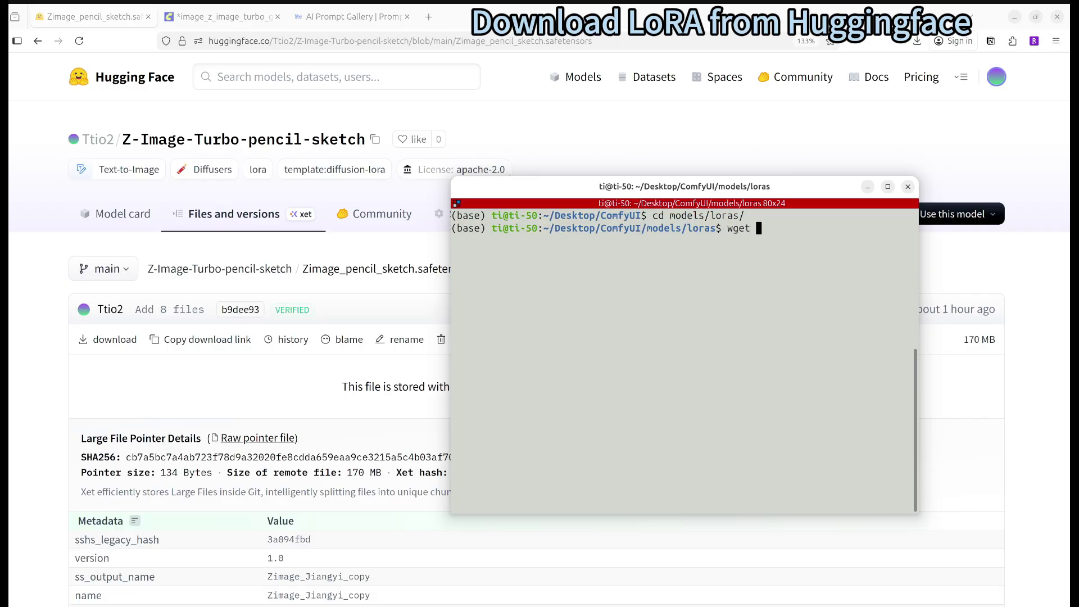
key(ctrl+shift+v)
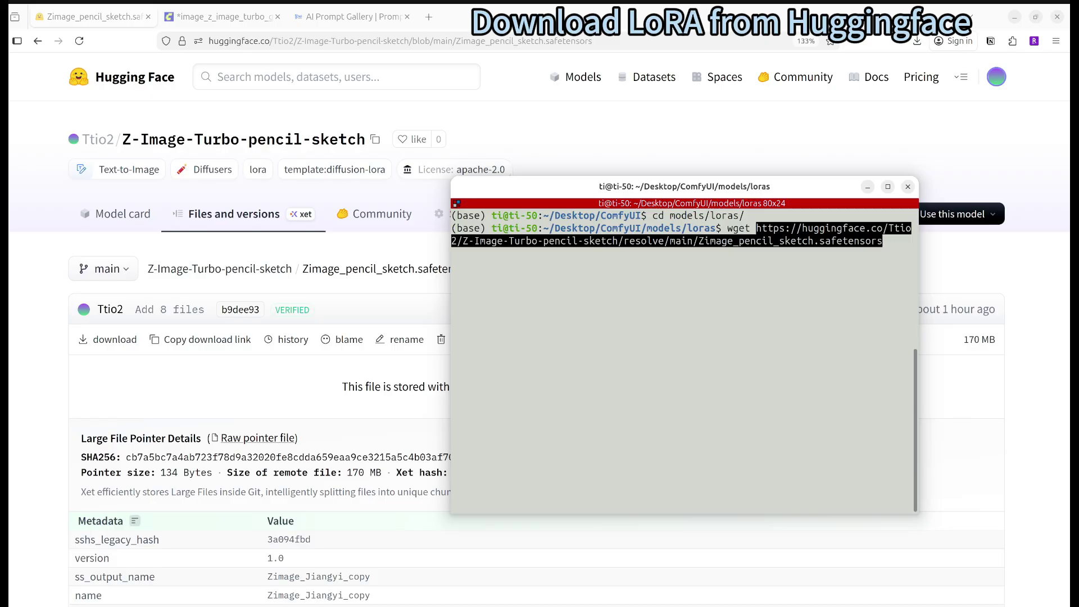
key(Return)
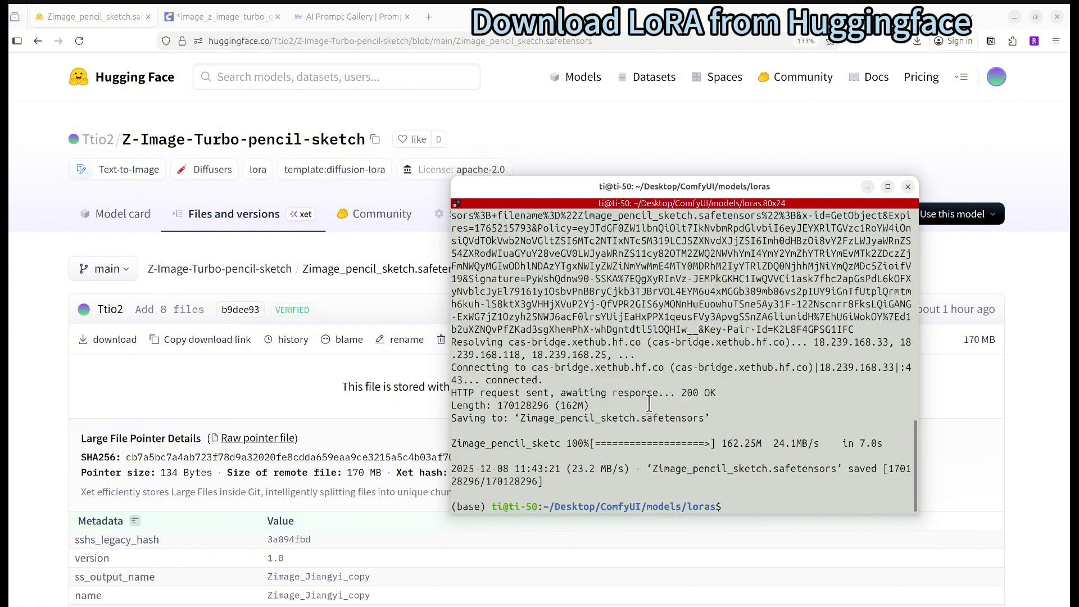
drag(652, 469, 838, 471)
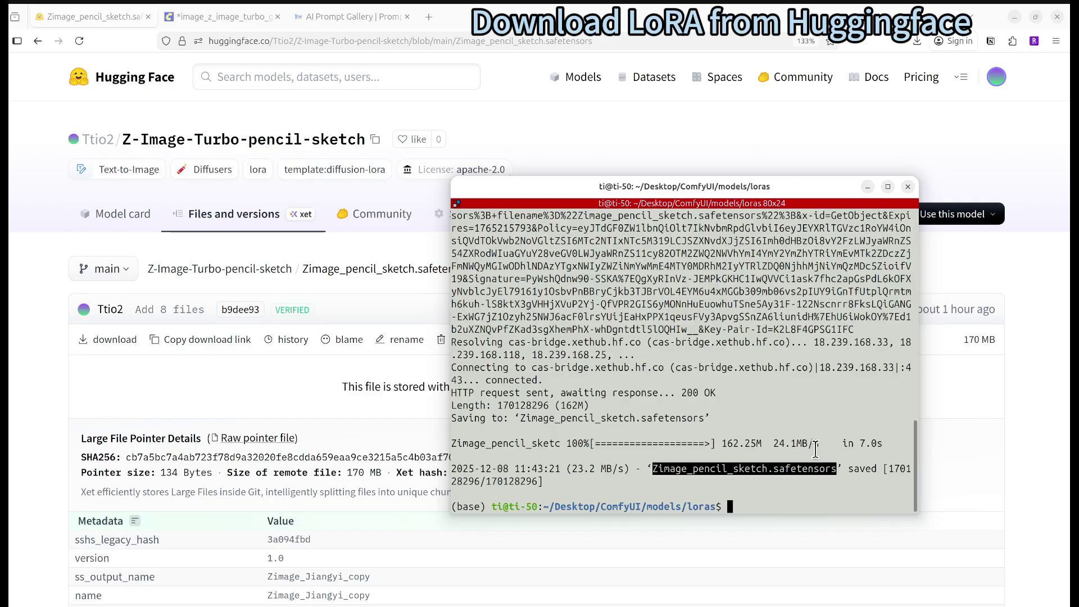
click(867, 186)
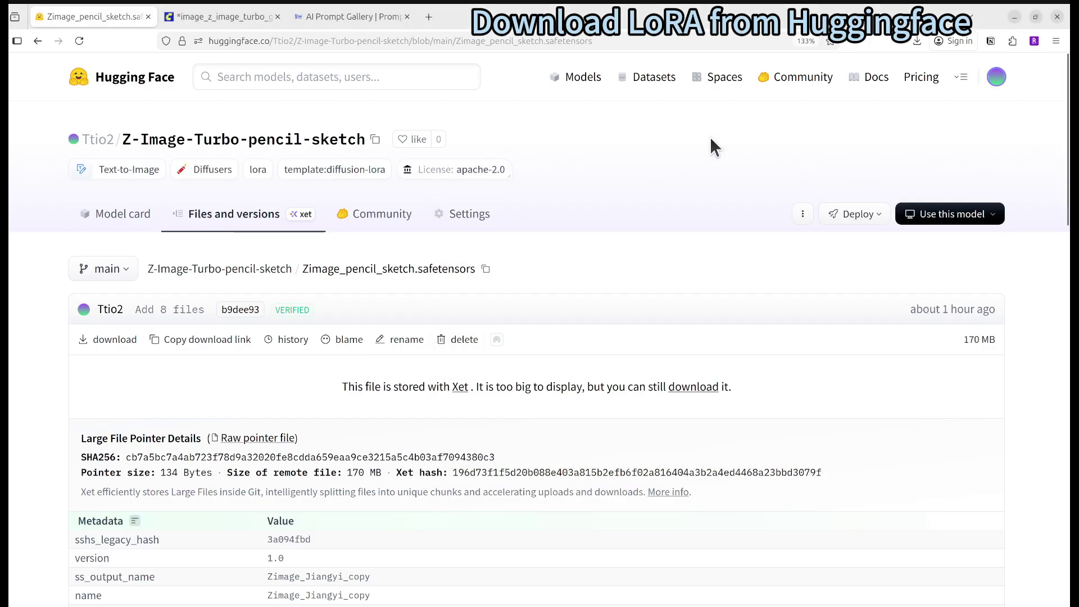
- Switch to the ComfyUI tab and inspect the Load Diffusion Model and Unet Loader (GGUF) nodes
click(231, 15)
drag(414, 147, 447, 162)
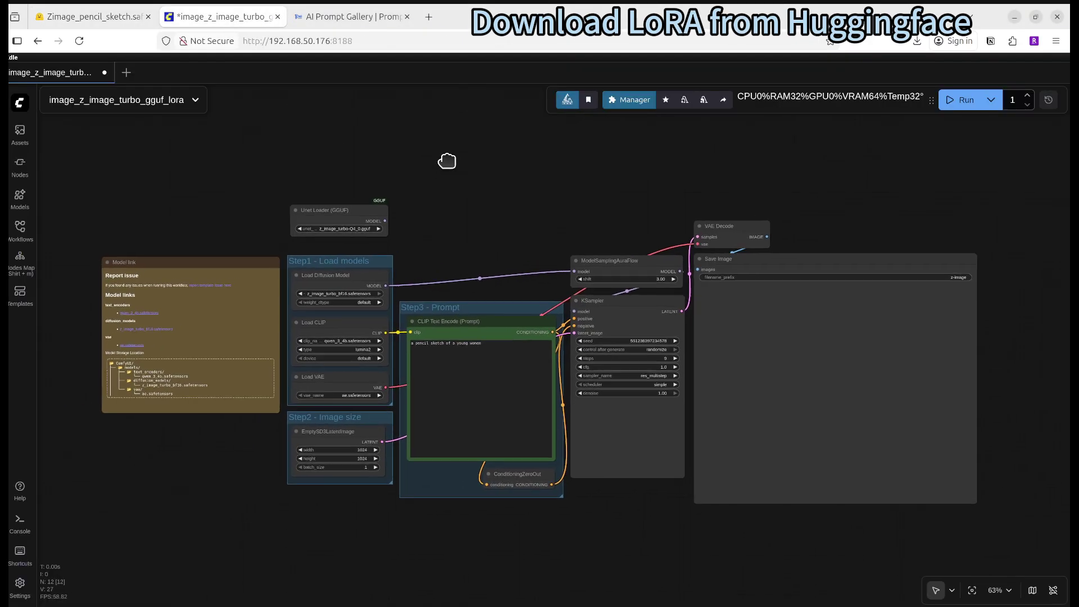
scroll(429, 174, up, 1)
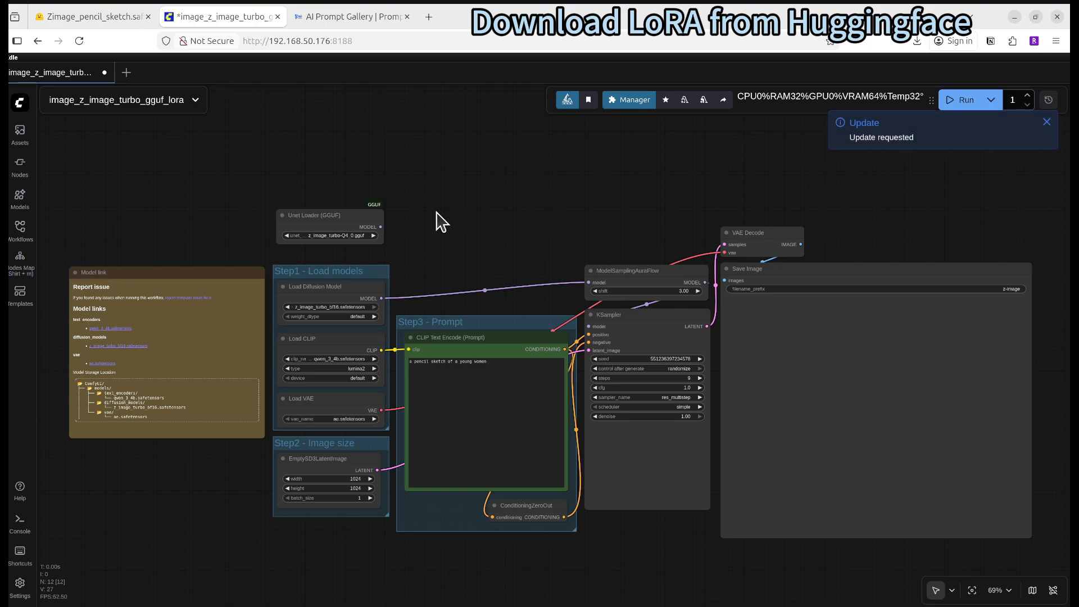
drag(472, 219, 455, 188)
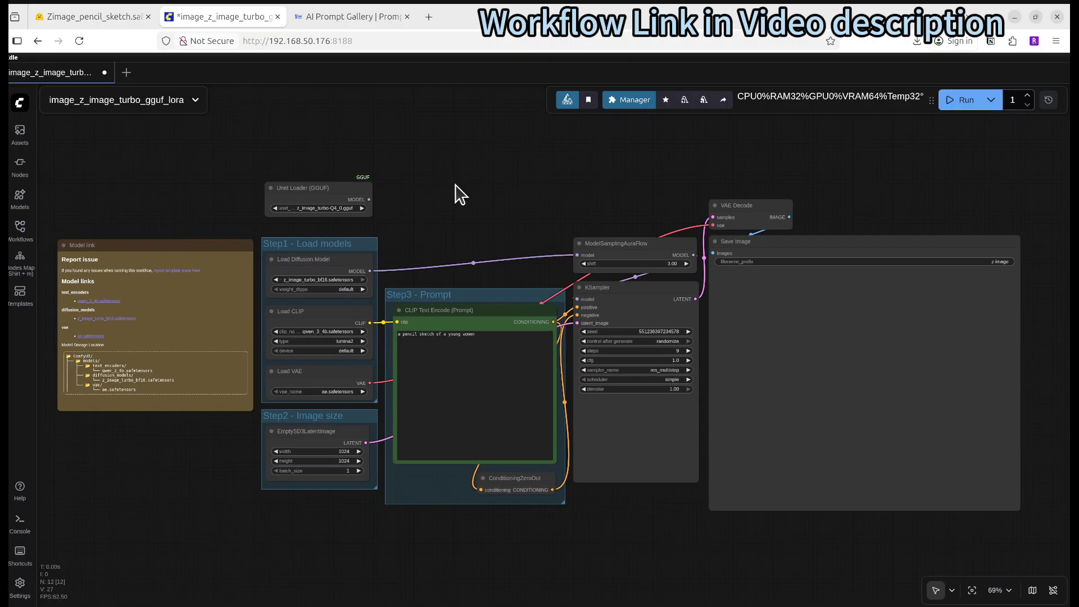
drag(443, 198, 410, 197)
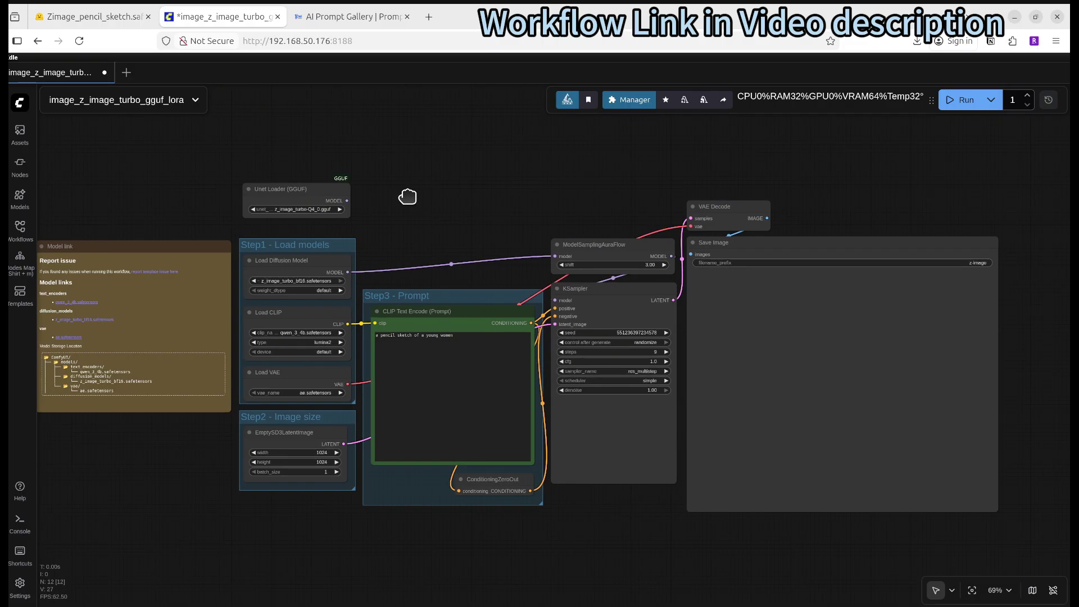
click(290, 261)
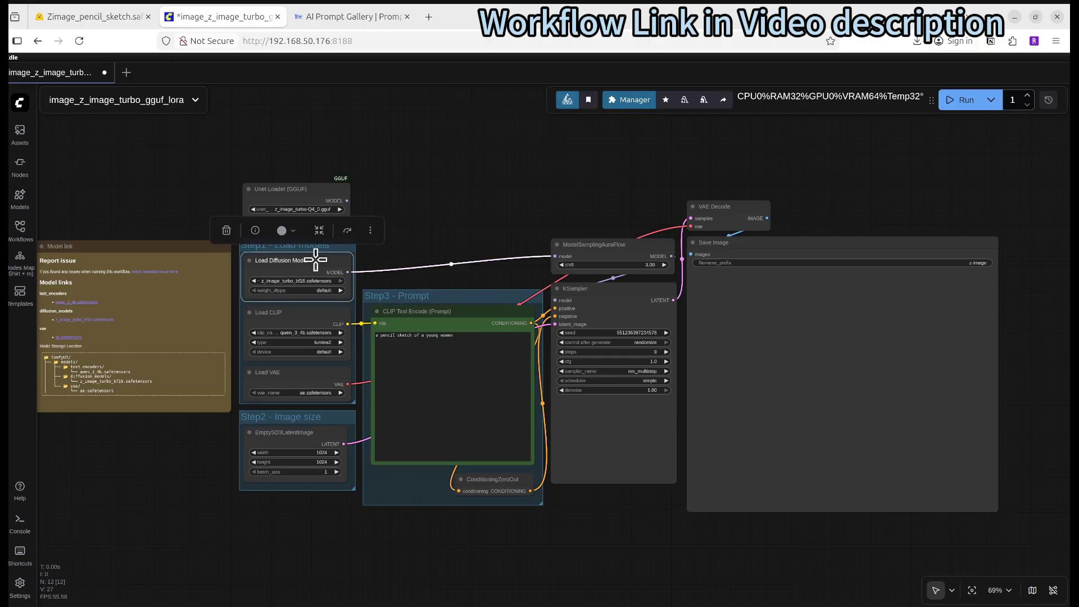
scroll(339, 257, up, 3)
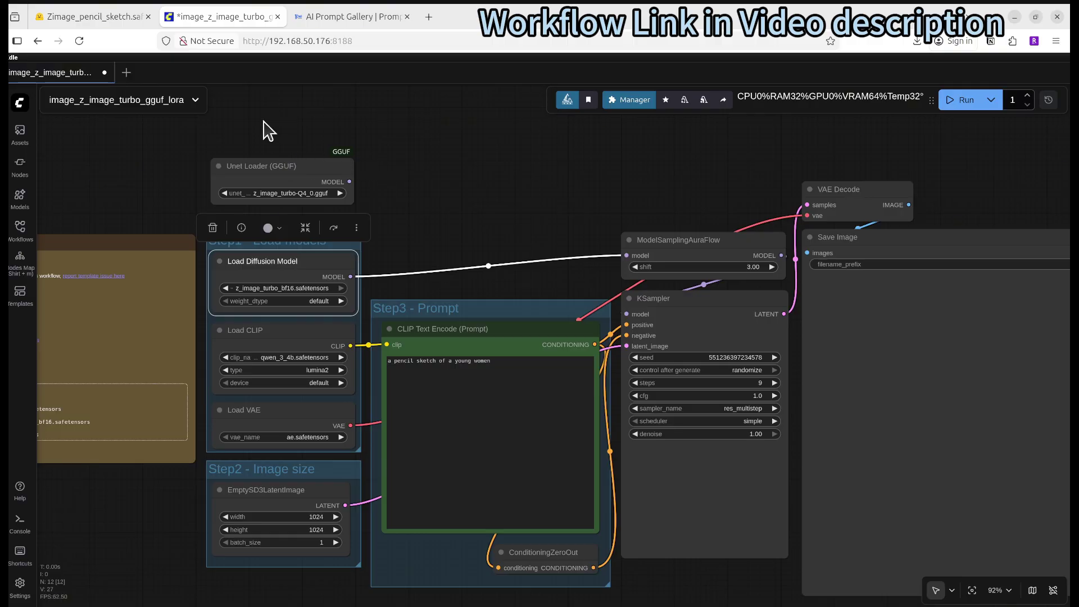
click(289, 166)
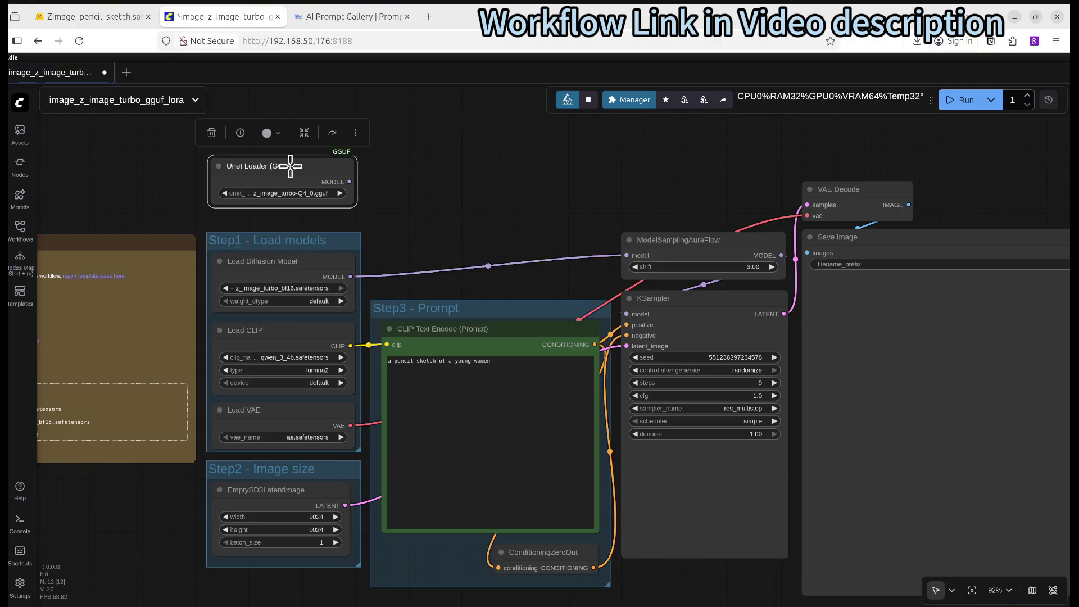
scroll(340, 246, right, 1)
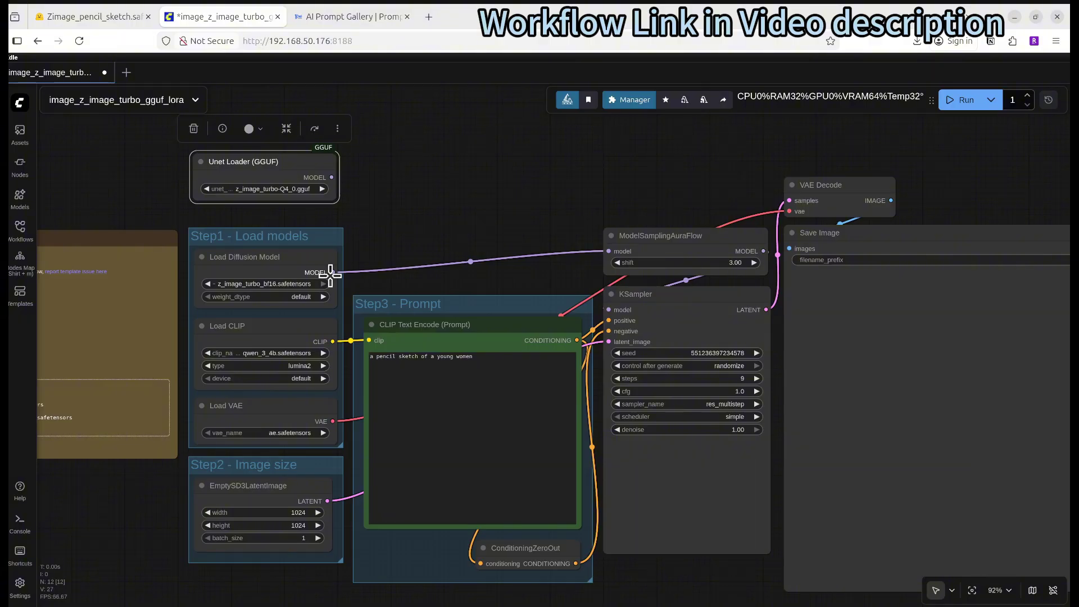
- Add a LoraLoaderModelOnly node wired between Load Diffusion Model and ModelSamplingAuraFlow
click(436, 193)
double_click(431, 187)
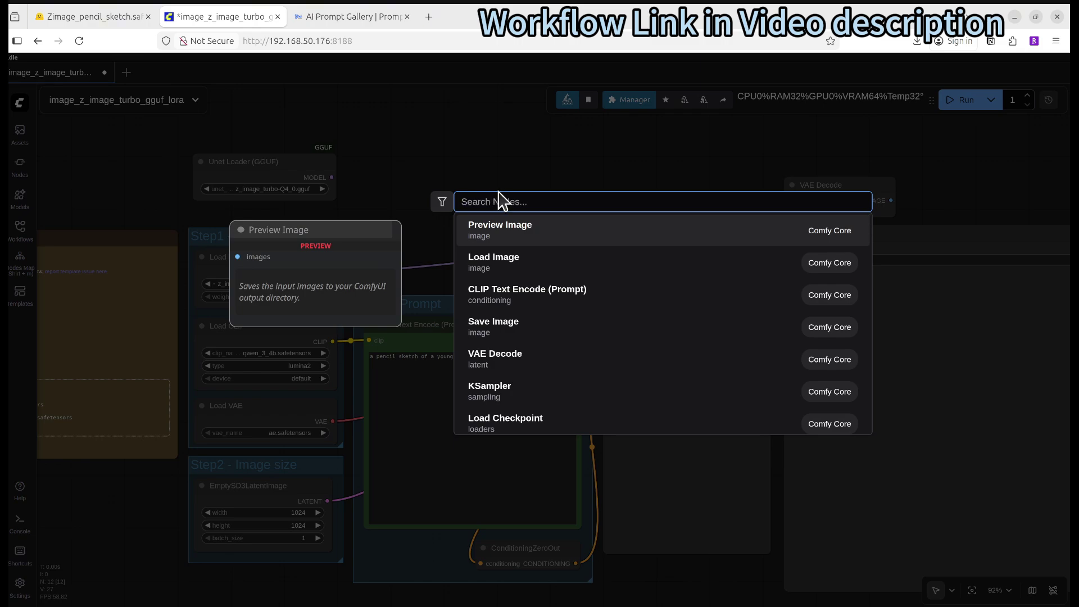
text(lora)
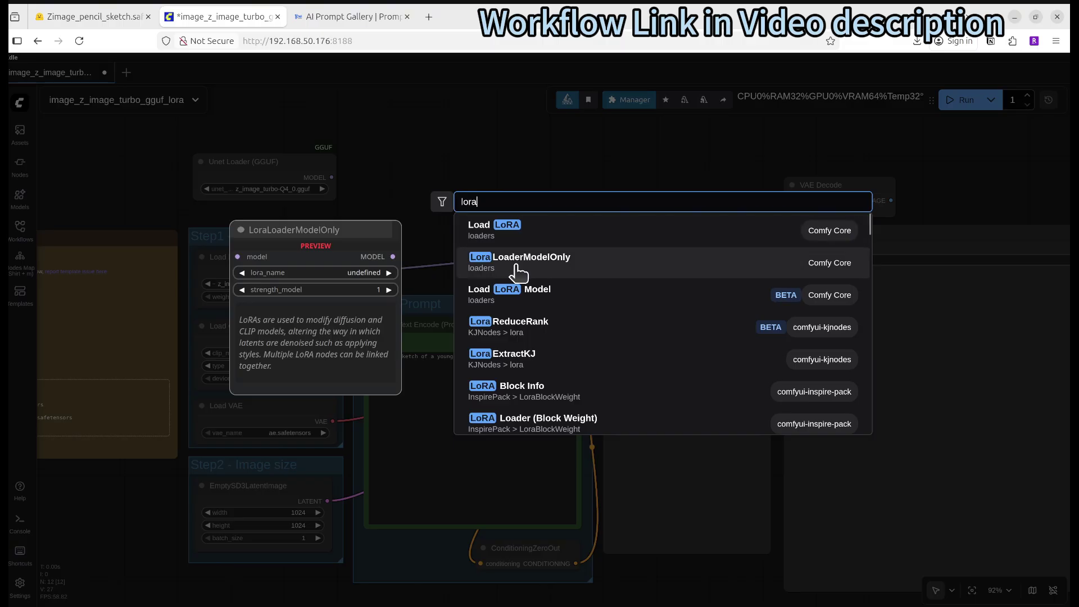
click(574, 272)
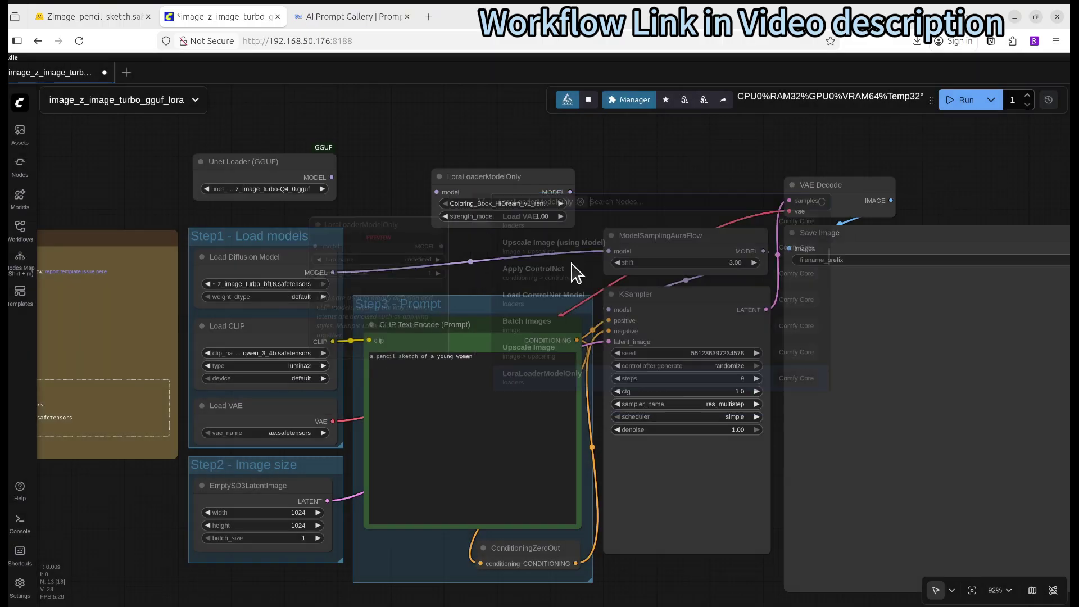
drag(497, 180, 447, 180)
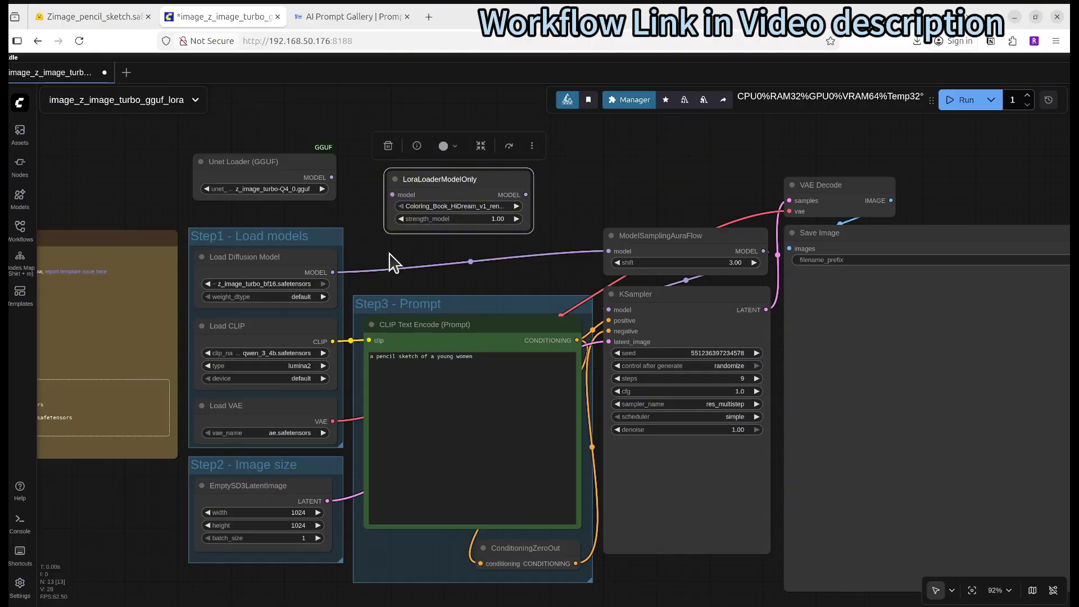
drag(335, 274, 385, 209)
drag(526, 195, 605, 262)
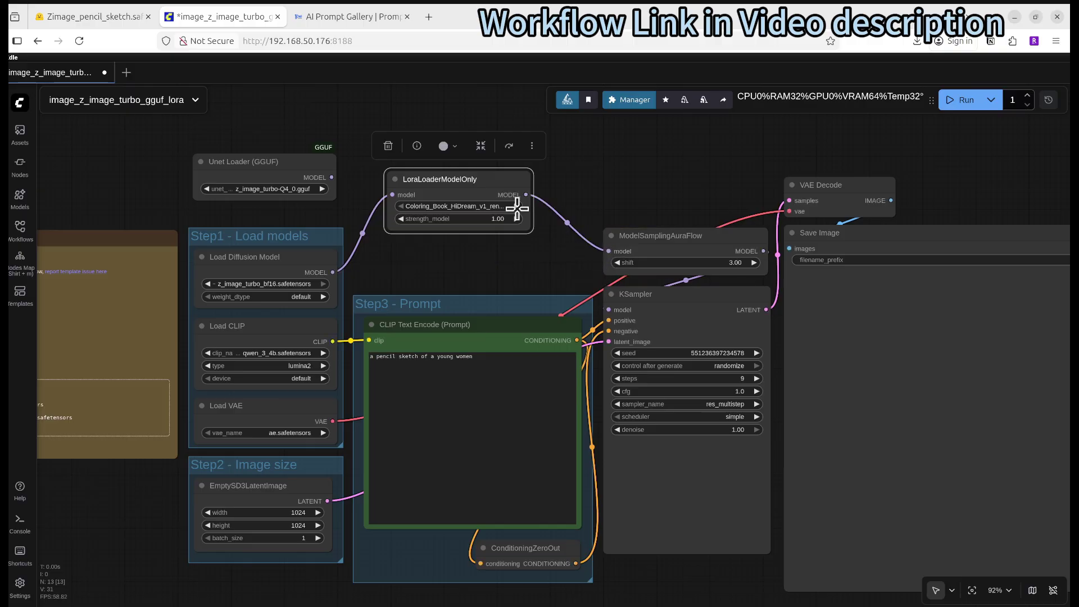
- Set the LoRA loader's file to Zimage_pencil_sketch.safetensors at strength 1.00
scroll(567, 198, up, 3)
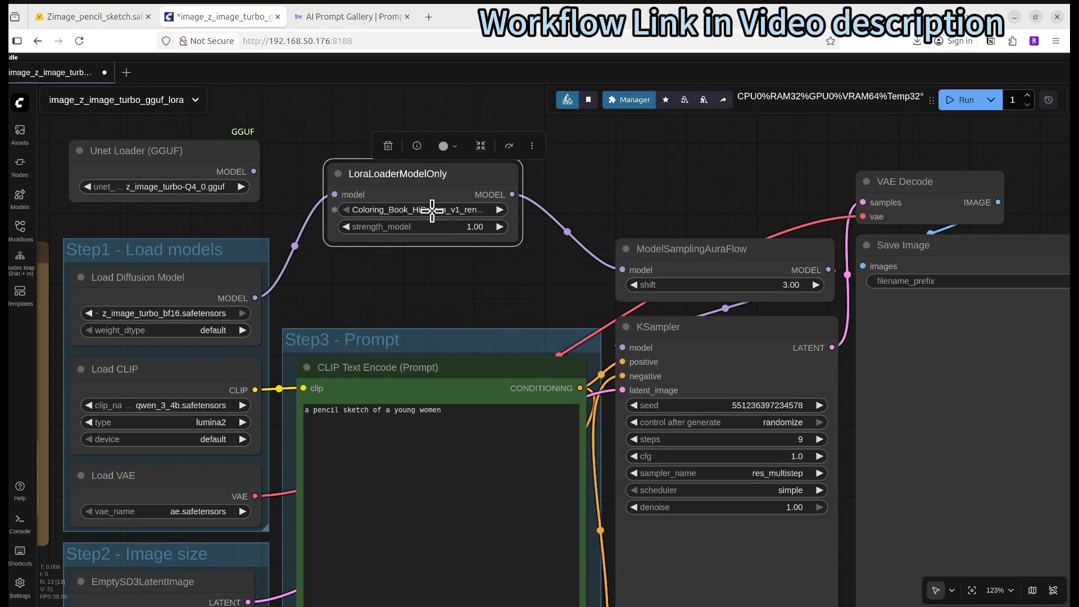
click(447, 210)
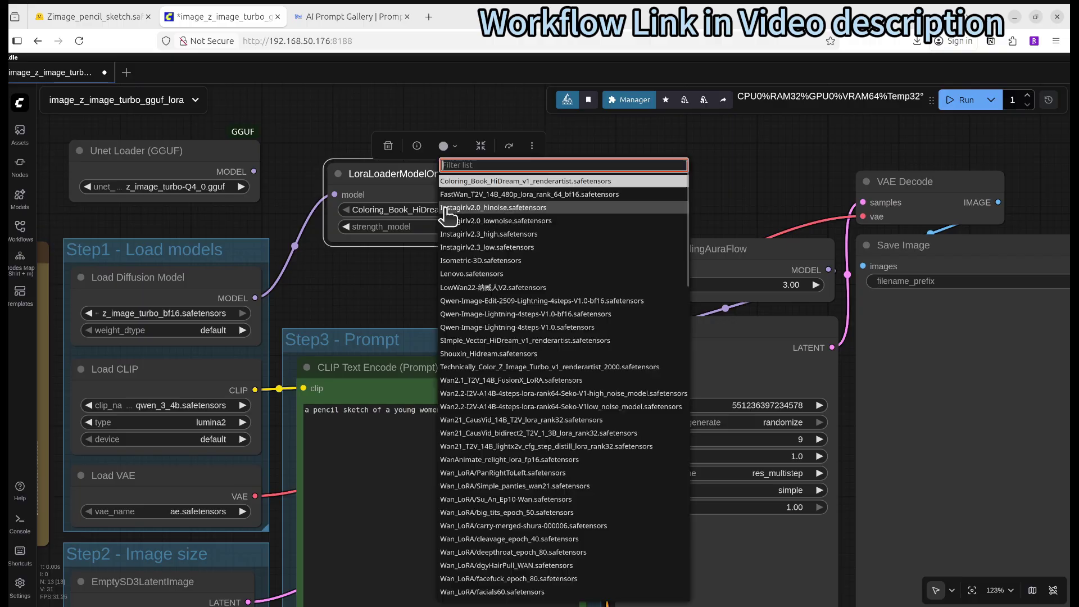
text(zIma)
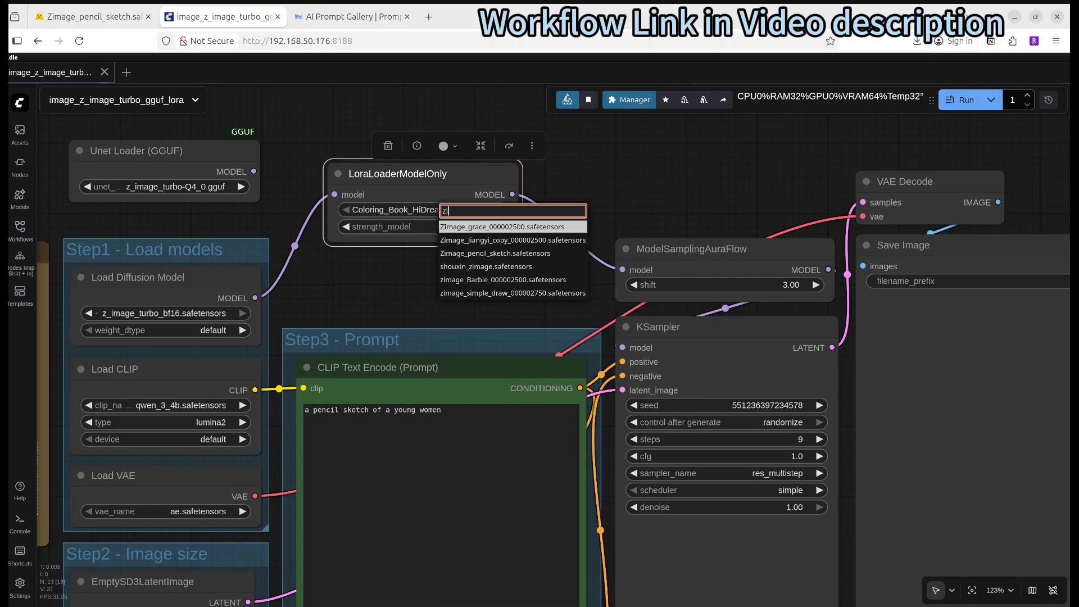
click(508, 254)
drag(412, 296, 398, 306)
scroll(424, 247, down, 3)
drag(424, 248, 371, 247)
scroll(372, 245, down, 2)
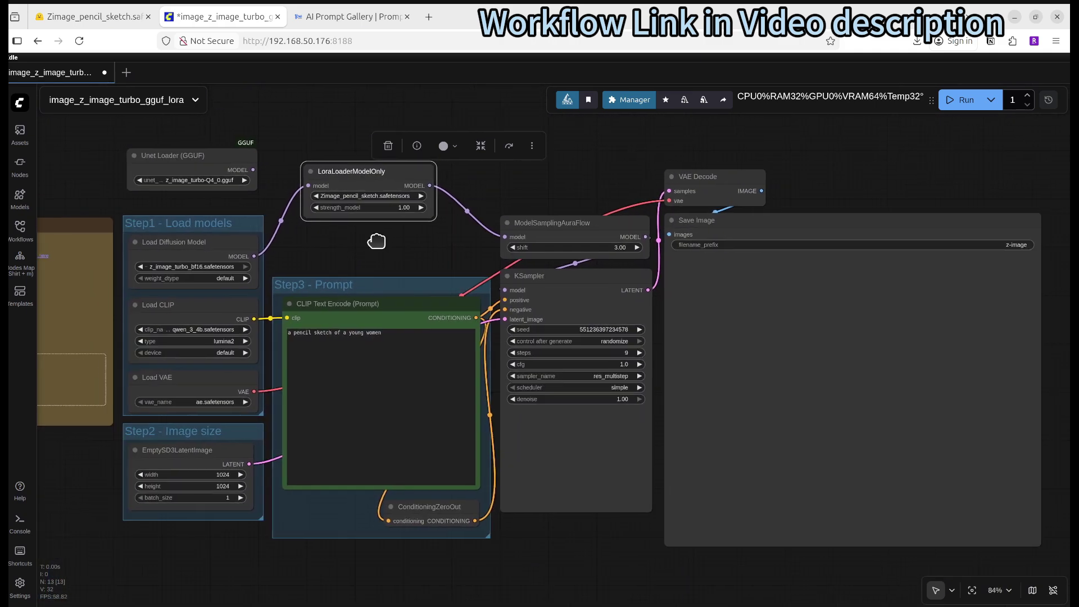
- Bring up the LoRA loader node's colour choices from its context menu
click(345, 172)
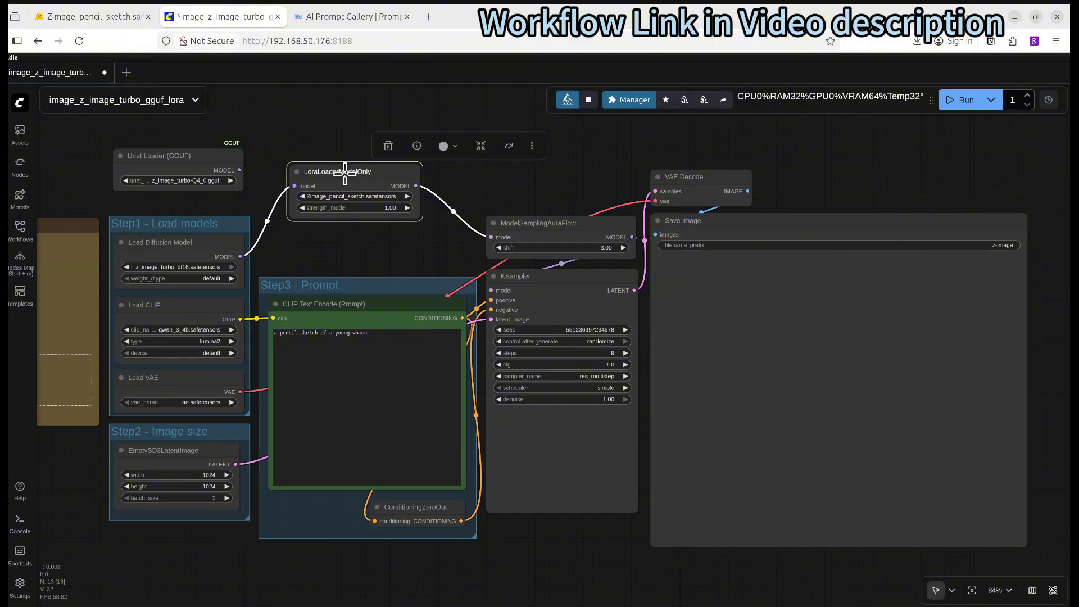
right_click(349, 175)
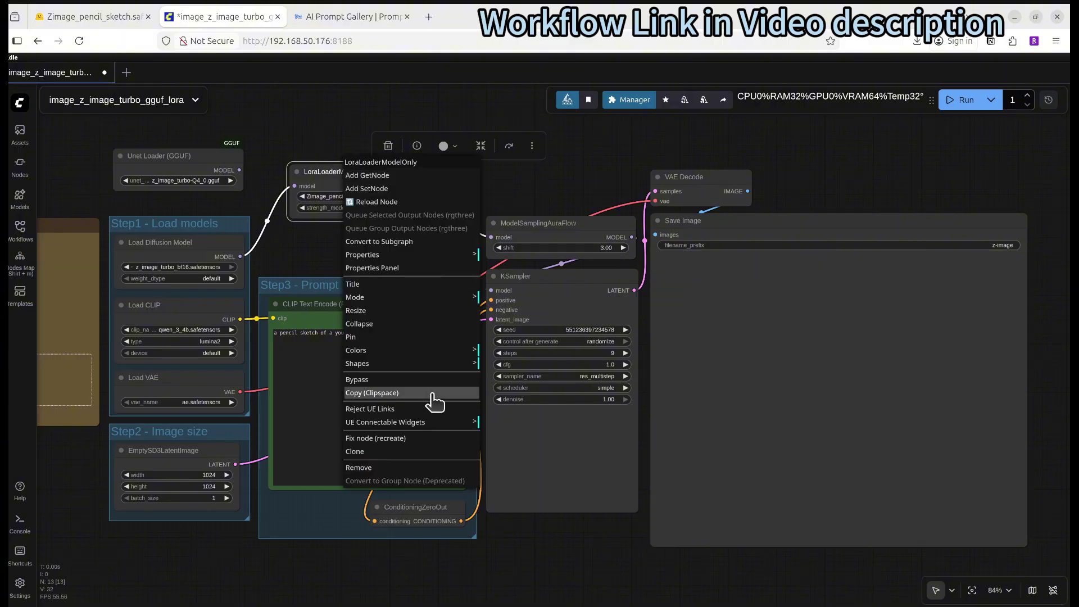
click(441, 350)
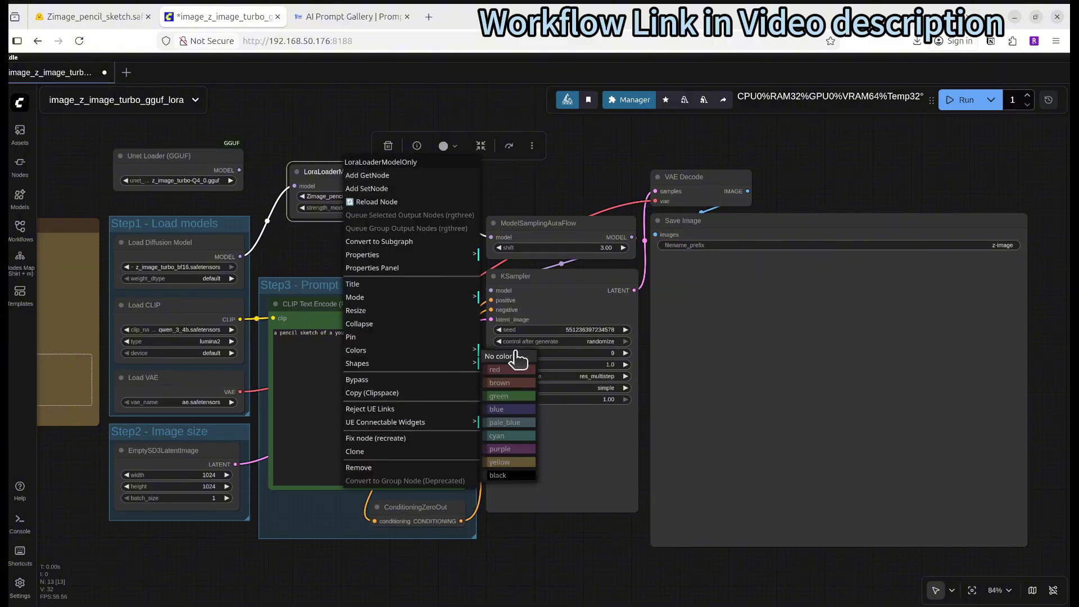
- Make the LoraLoaderModelOnly node green and review the rewired workflow
click(510, 395)
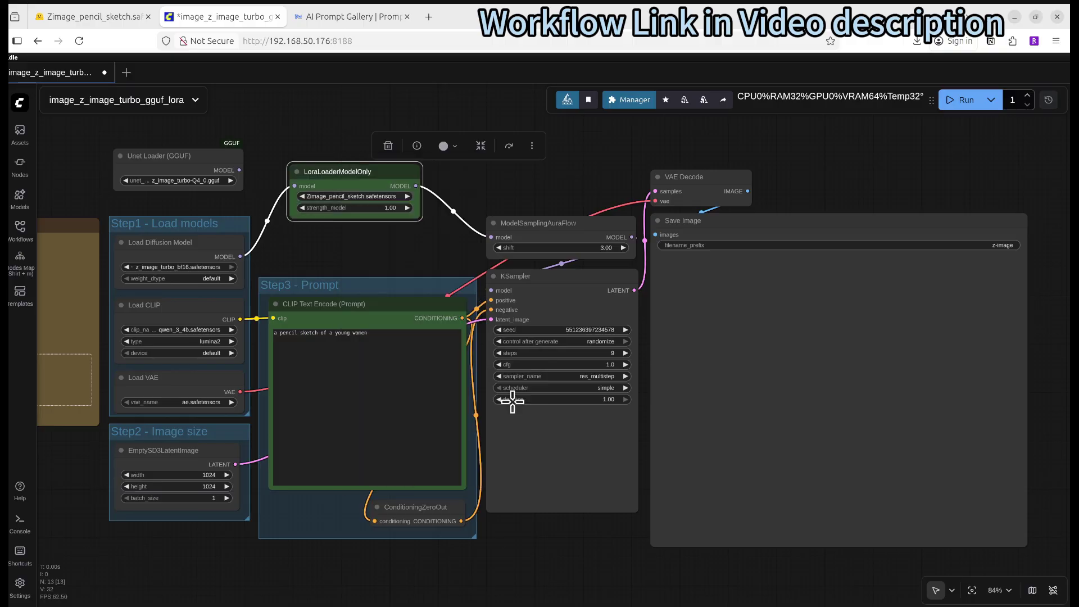
mouse_move(349, 245)
mouse_down()
mouse_move(373, 265)
mouse_move(358, 240)
mouse_up()
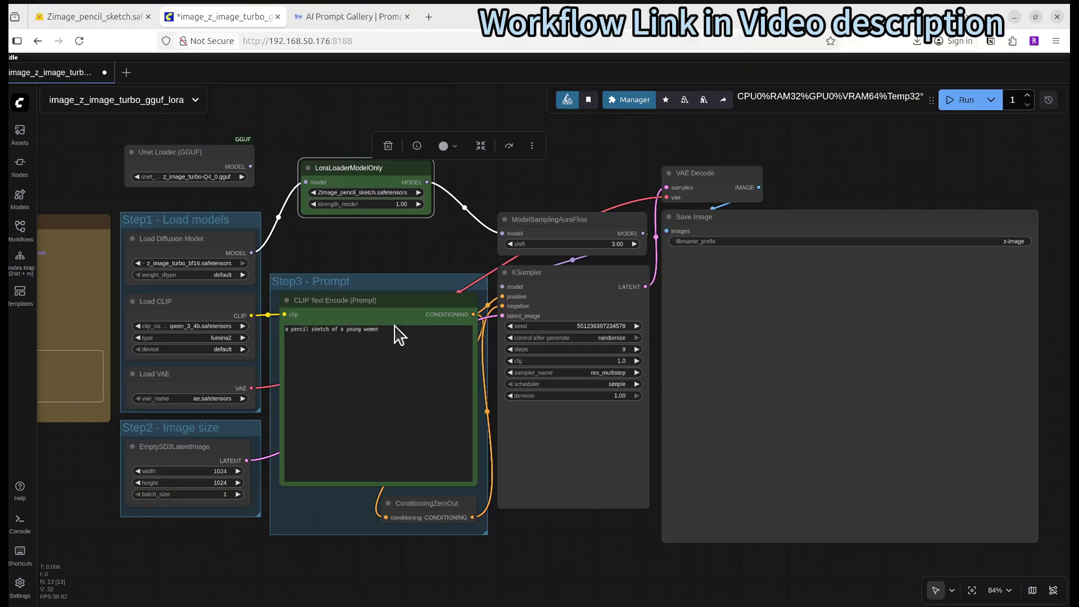
scroll(387, 334, up, 9)
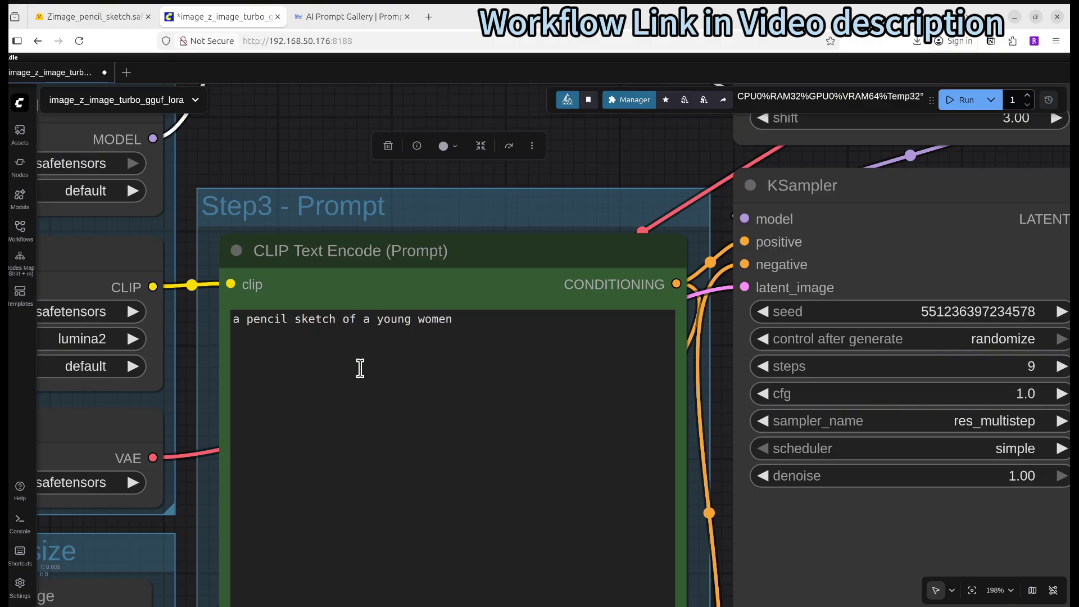
scroll(360, 368, down, 6)
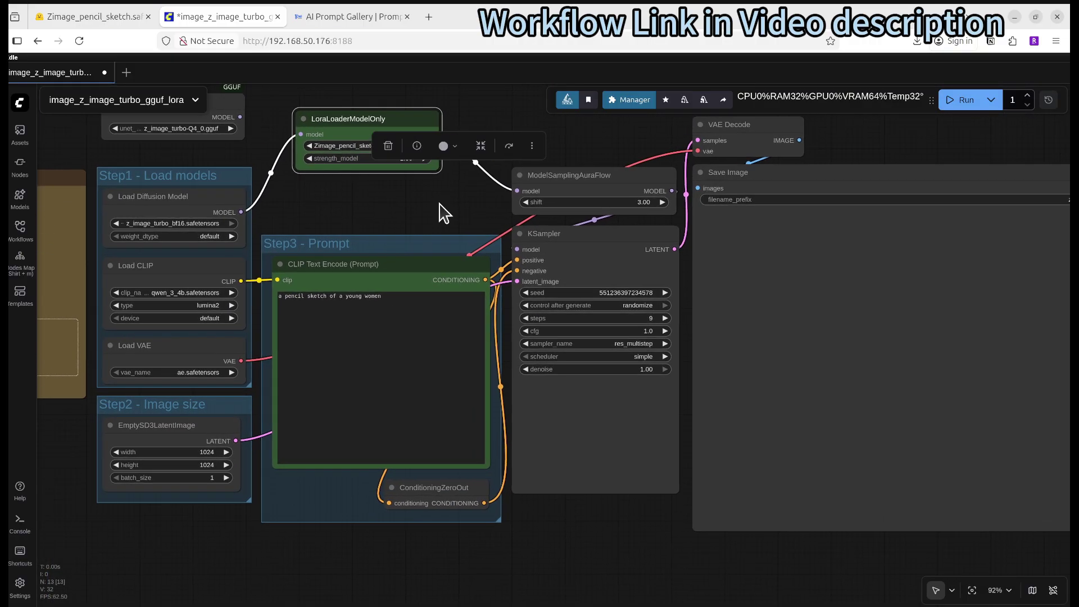
scroll(446, 222, down, 2)
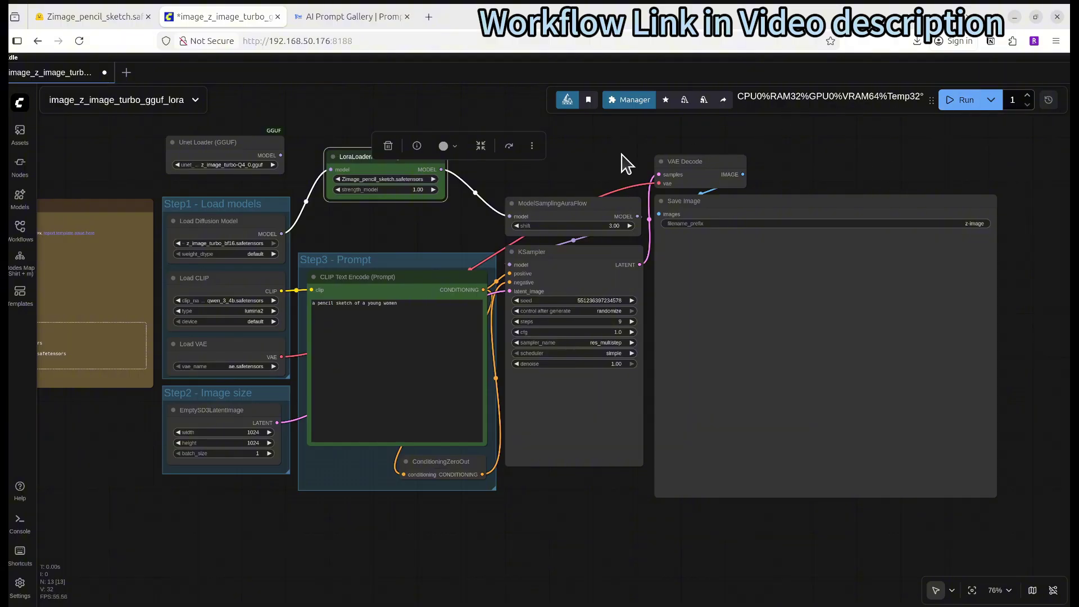
- Run the workflow twice with the Console log showing, producing two young-woman pencil sketches
click(968, 101)
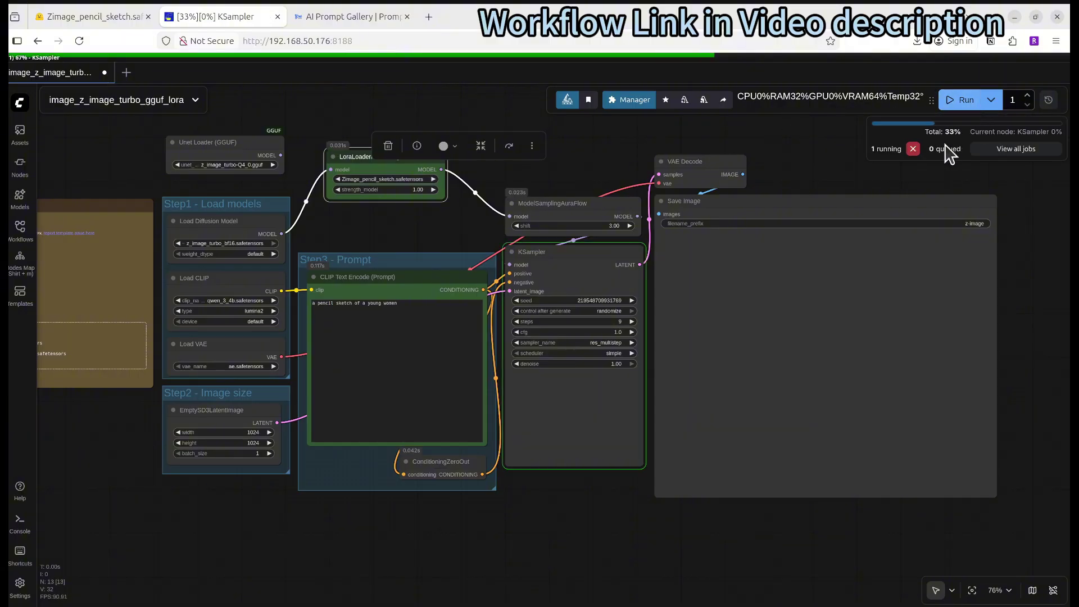
click(17, 520)
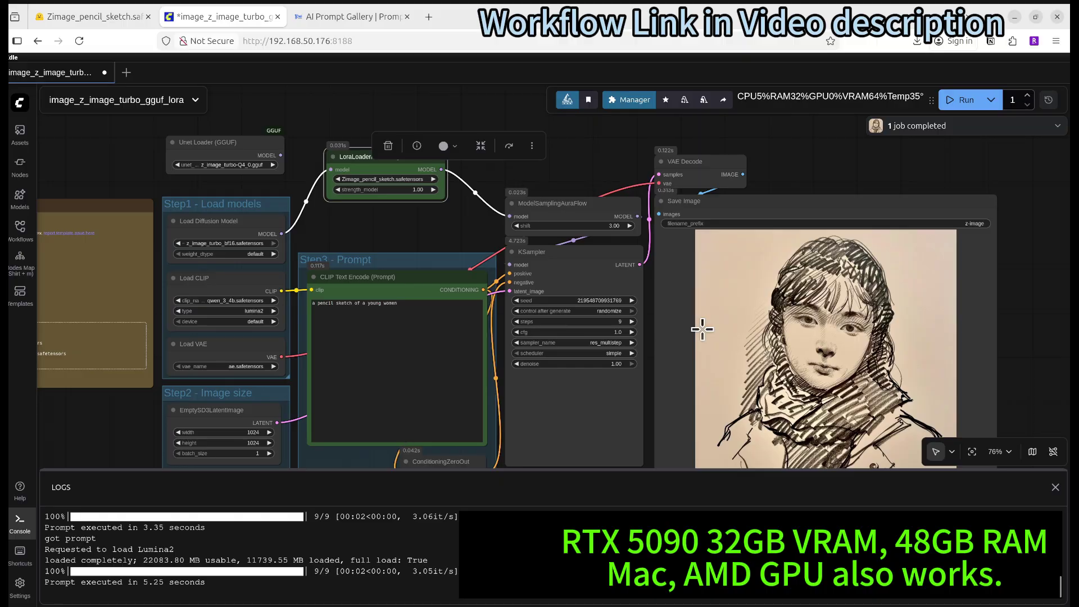
scroll(703, 329, down, 2)
drag(999, 344, 886, 289)
scroll(753, 269, up, 1)
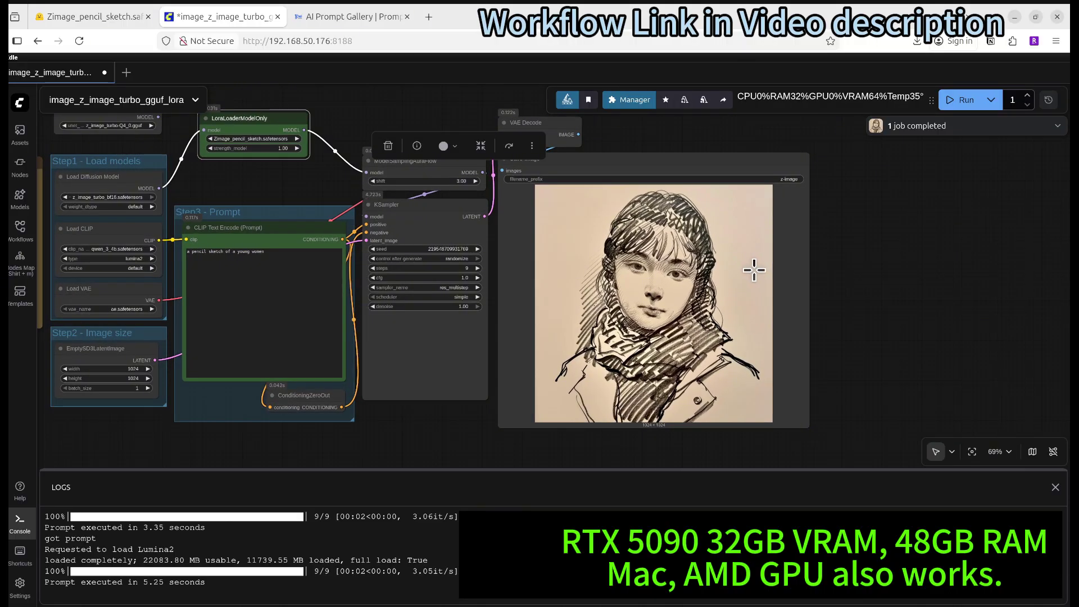
scroll(754, 270, up, 2)
scroll(659, 332, down, 2)
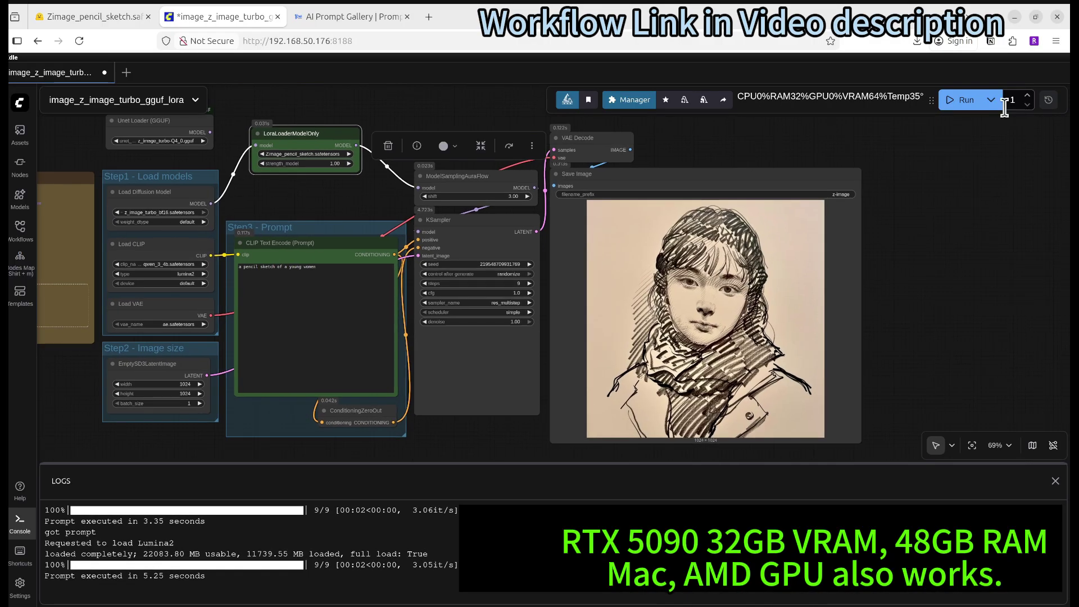
click(969, 101)
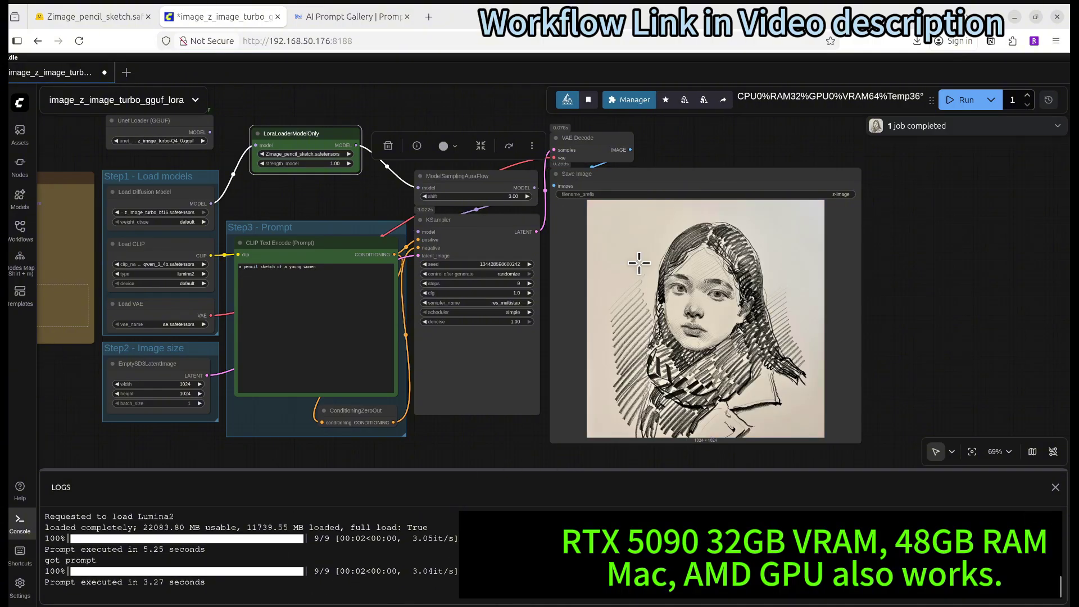
scroll(337, 281, up, 5)
- Change the prompt to 'a pencil sketch of a police car' and queue it with Ctrl+Enter
drag(310, 259, 258, 261)
text(police)
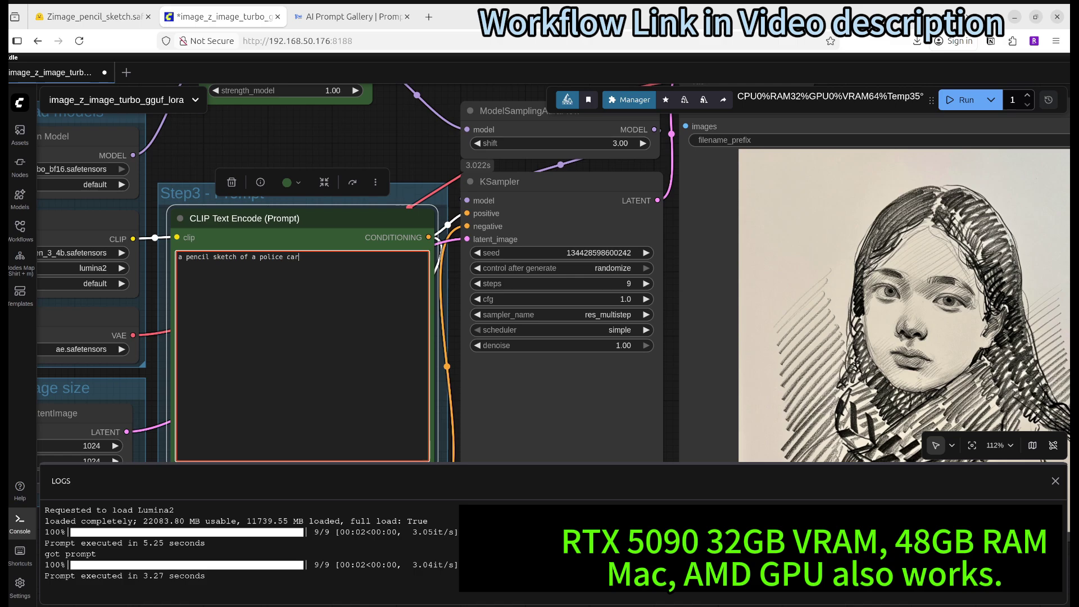
key(ctrl+Return)
scroll(563, 340, down, 6)
mouse_move(976, 362)
mouse_down()
mouse_move(844, 299)
mouse_move(849, 329)
mouse_up()
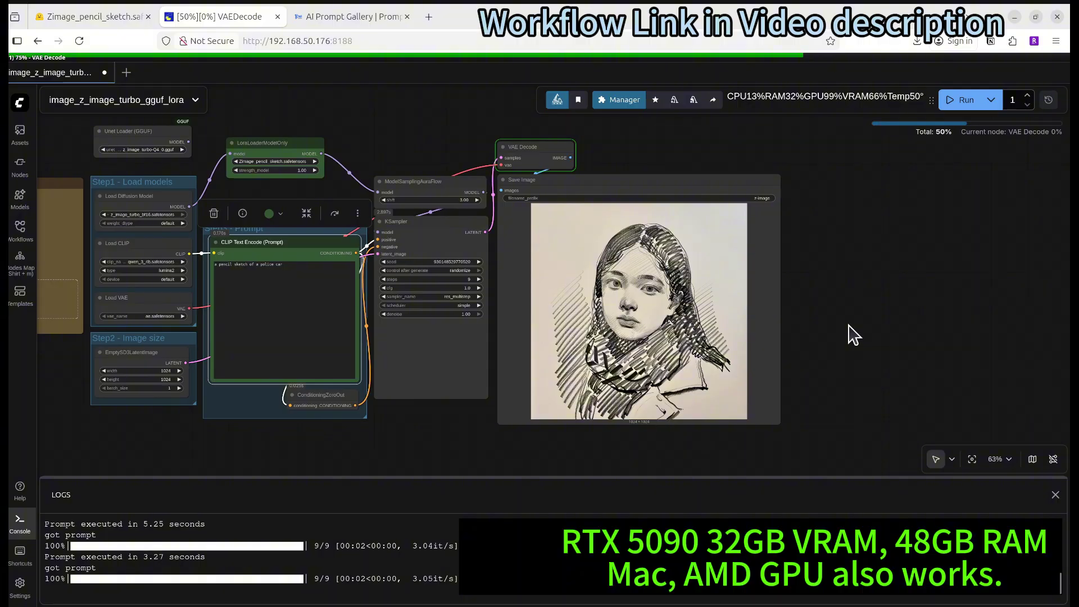
scroll(914, 308, up, 3)
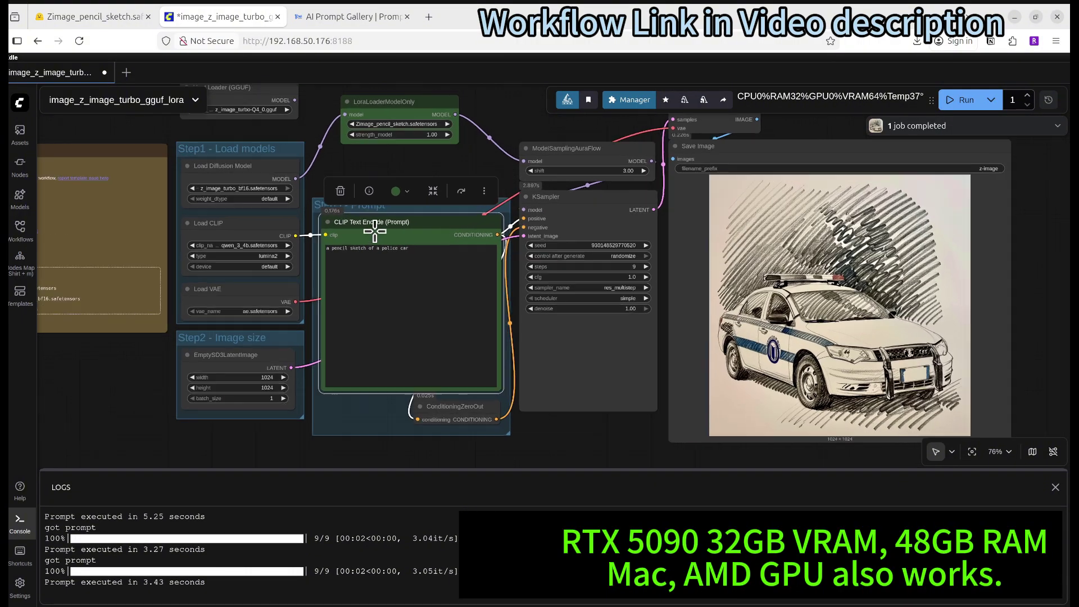
scroll(497, 263, down, 1)
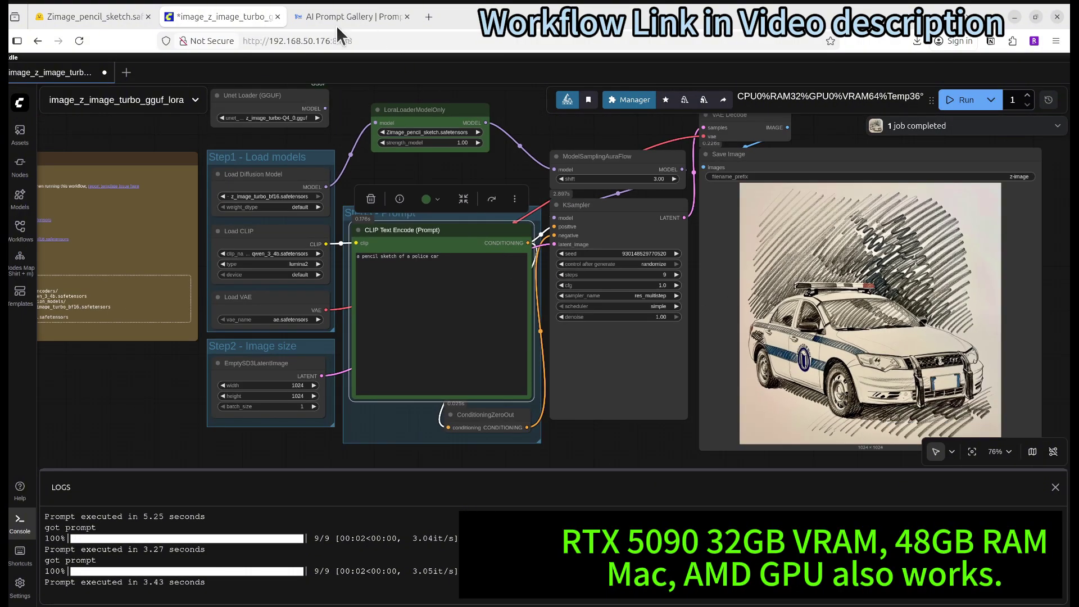
click(91, 16)
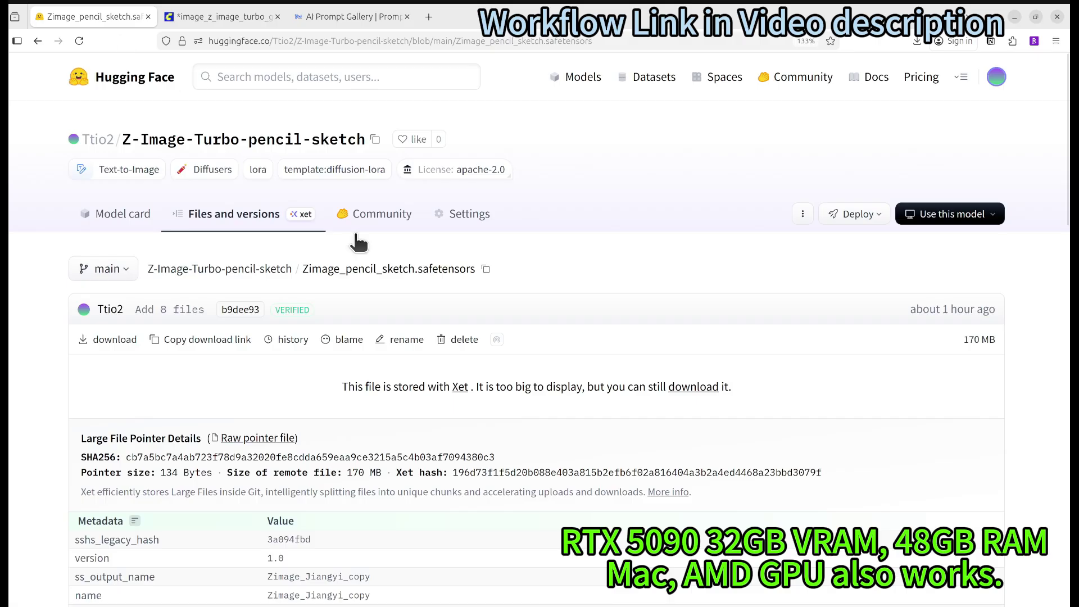
click(117, 222)
scroll(399, 306, down, 3)
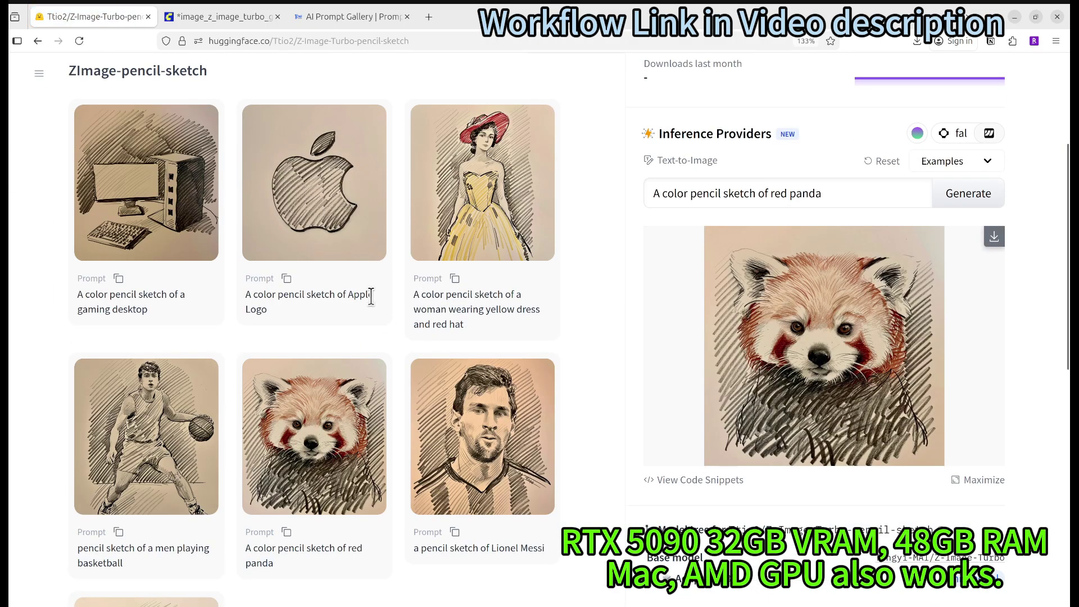
scroll(330, 281, down, 6)
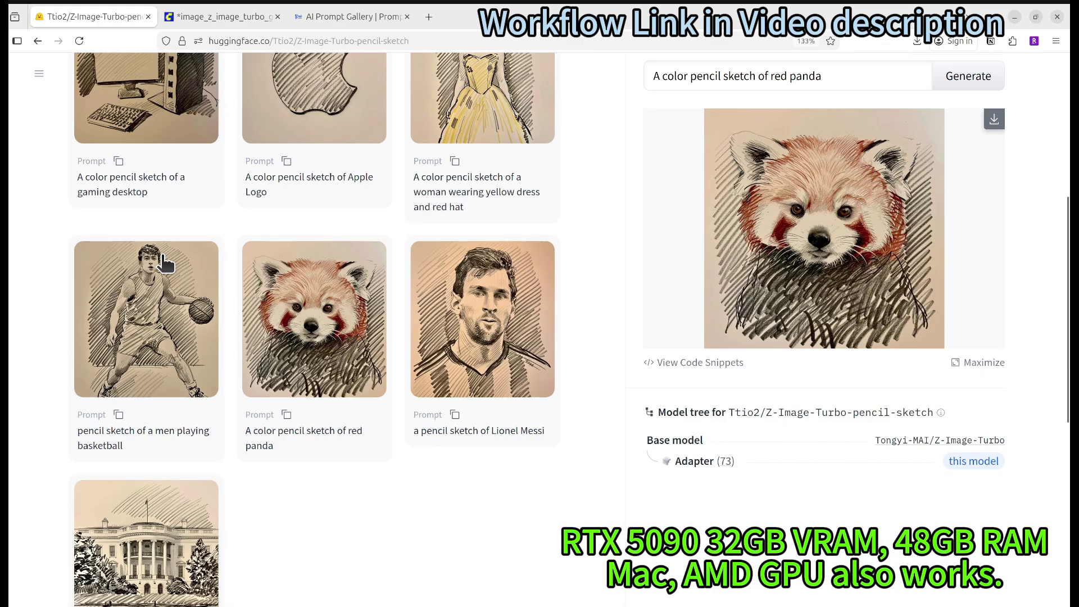
scroll(326, 346, up, 6)
click(240, 16)
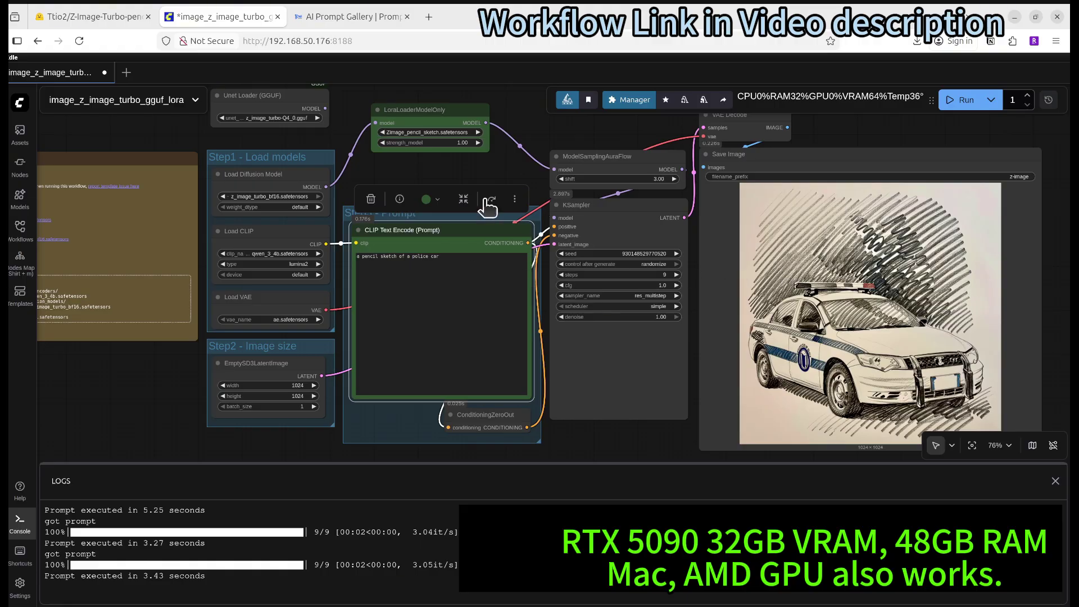
- Set the LoraLoaderModelOnly node to Bypass from its context menu
scroll(506, 173, right, 3)
scroll(506, 173, up, 2)
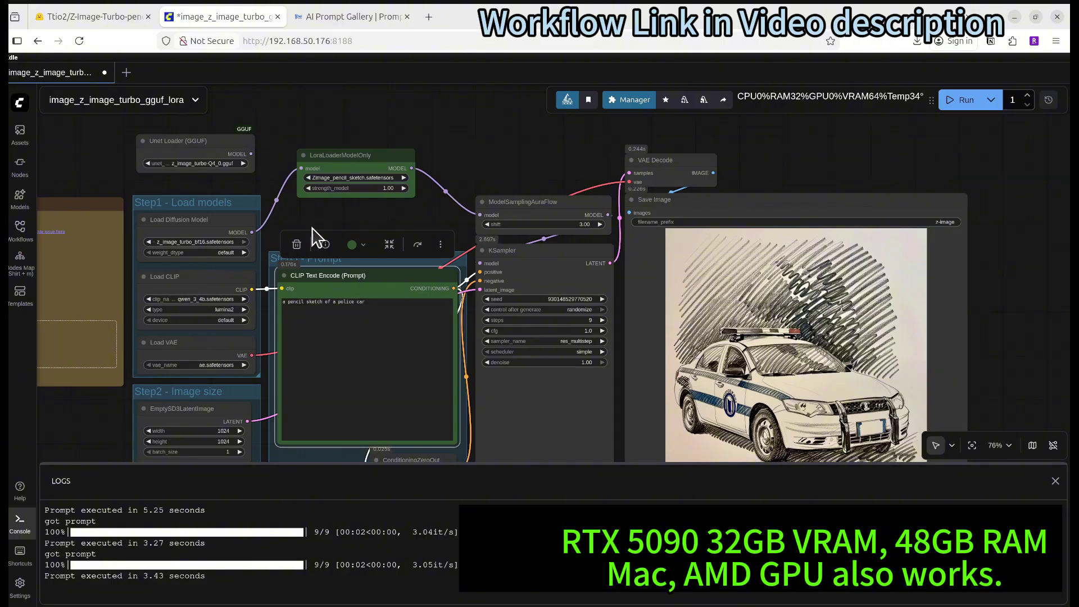
drag(353, 156, 360, 153)
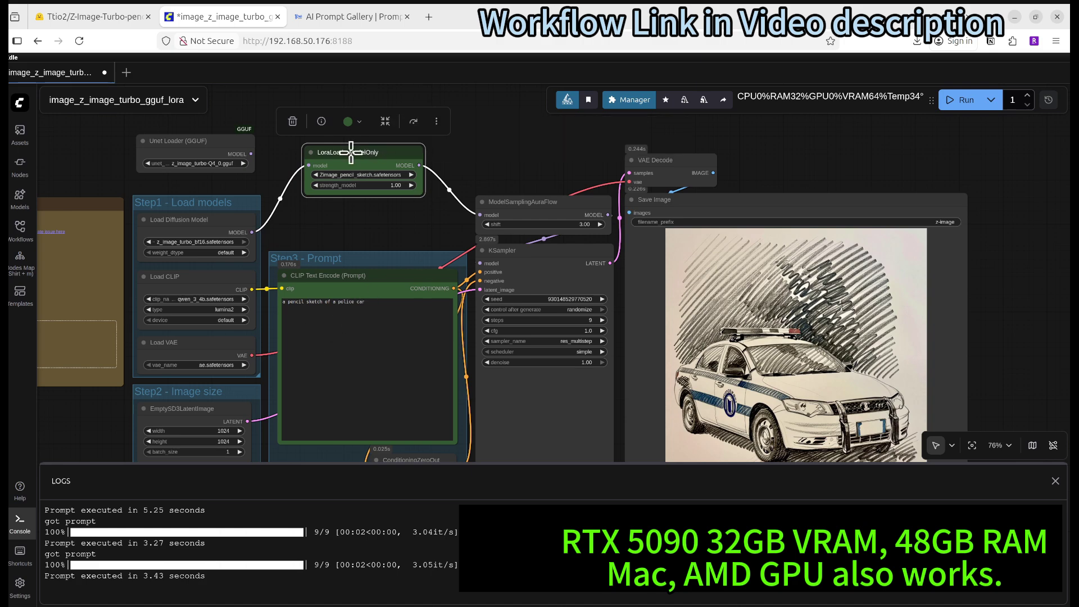
right_click(349, 150)
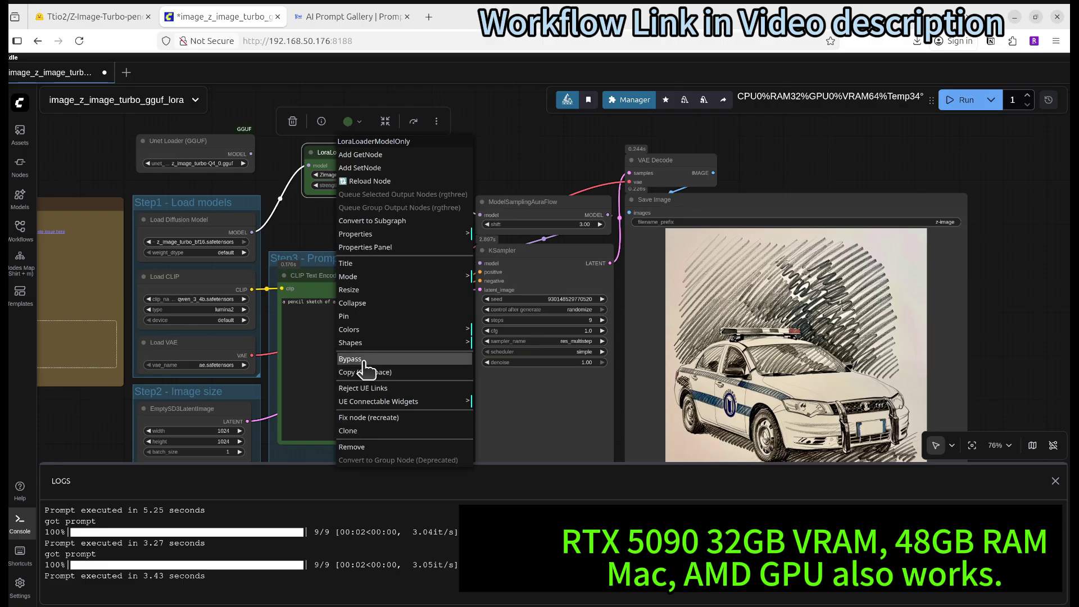
click(398, 364)
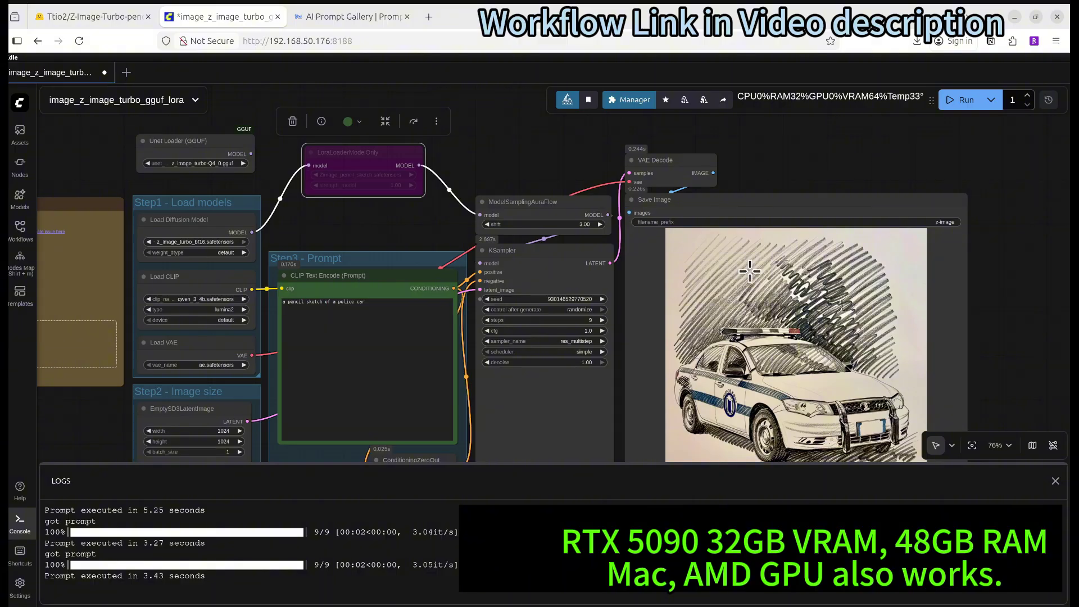
drag(831, 180, 801, 146)
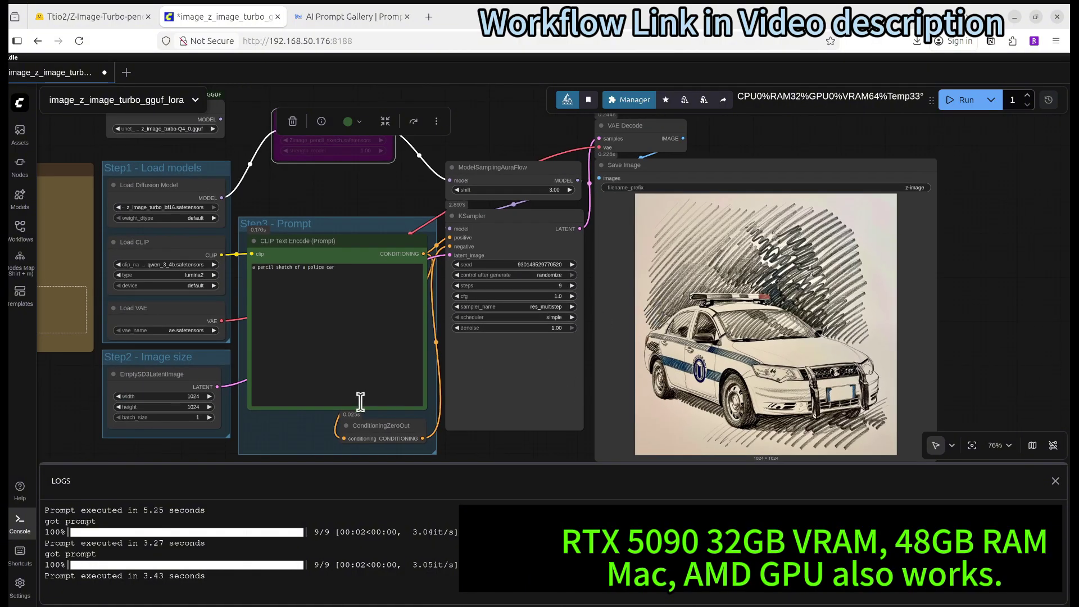
- Queue the police car prompt again with Ctrl+Enter, now without the LoRA
key(ctrl+Return)
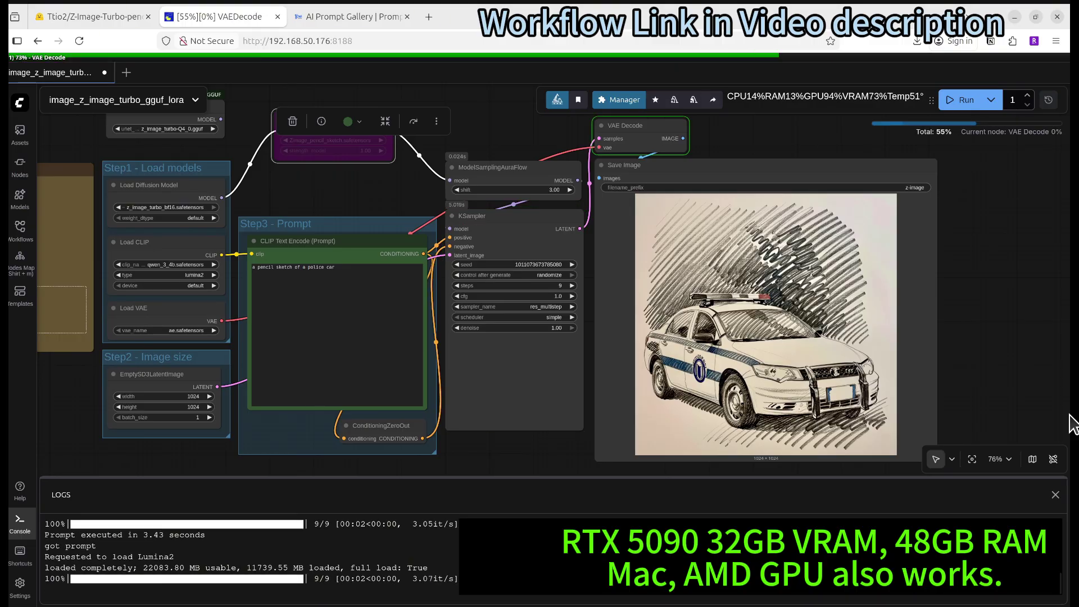
drag(992, 337, 996, 275)
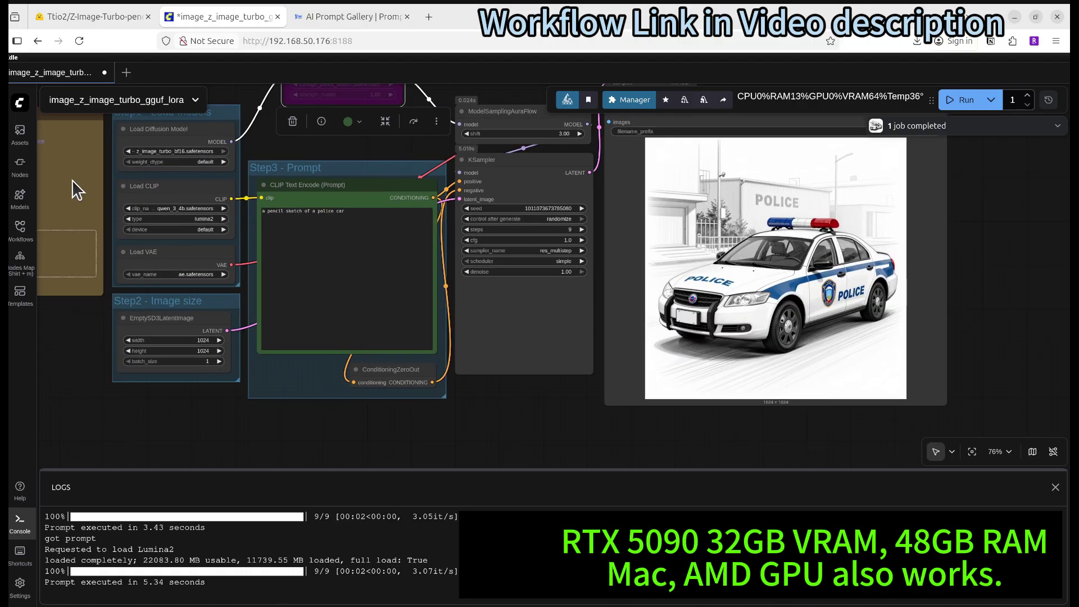
- Open Media Assets and compare the realistic z-image_00115 with the pencil-sketch z-image_00114
click(20, 134)
scroll(169, 337, down, 4)
scroll(193, 337, up, 3)
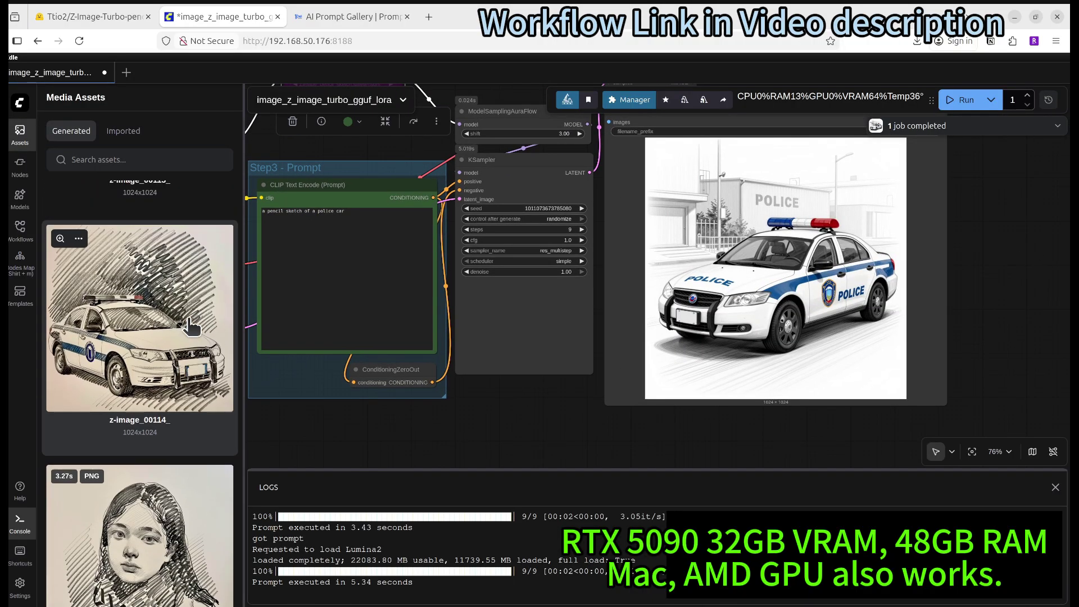
scroll(192, 337, down, 2)
scroll(179, 315, up, 4)
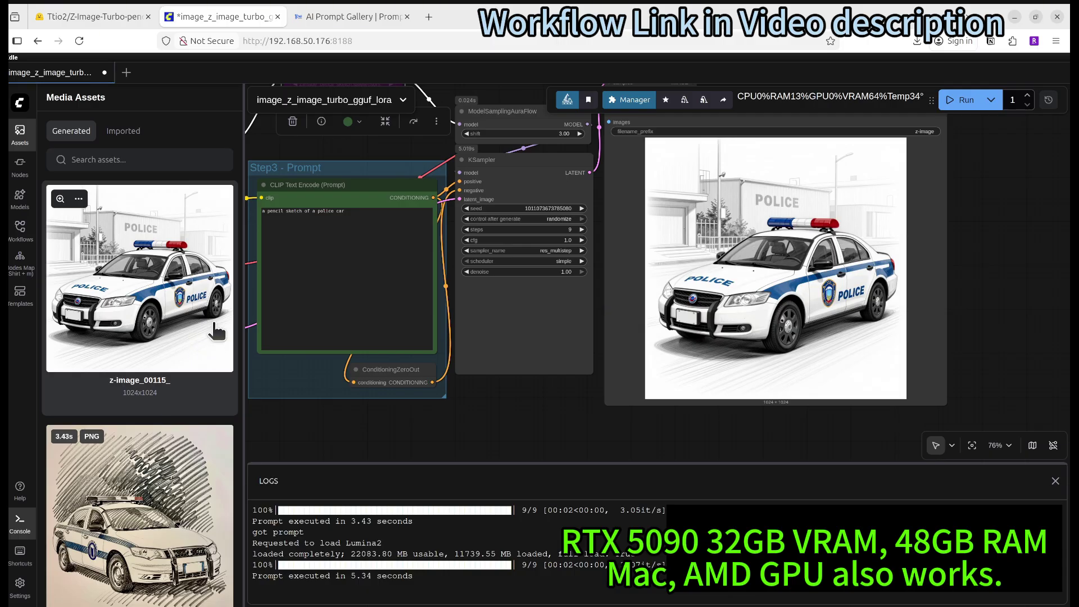
- Close Media Assets, then zoom out and center the graph with the Model link note visible
click(20, 134)
scroll(479, 229, down, 1)
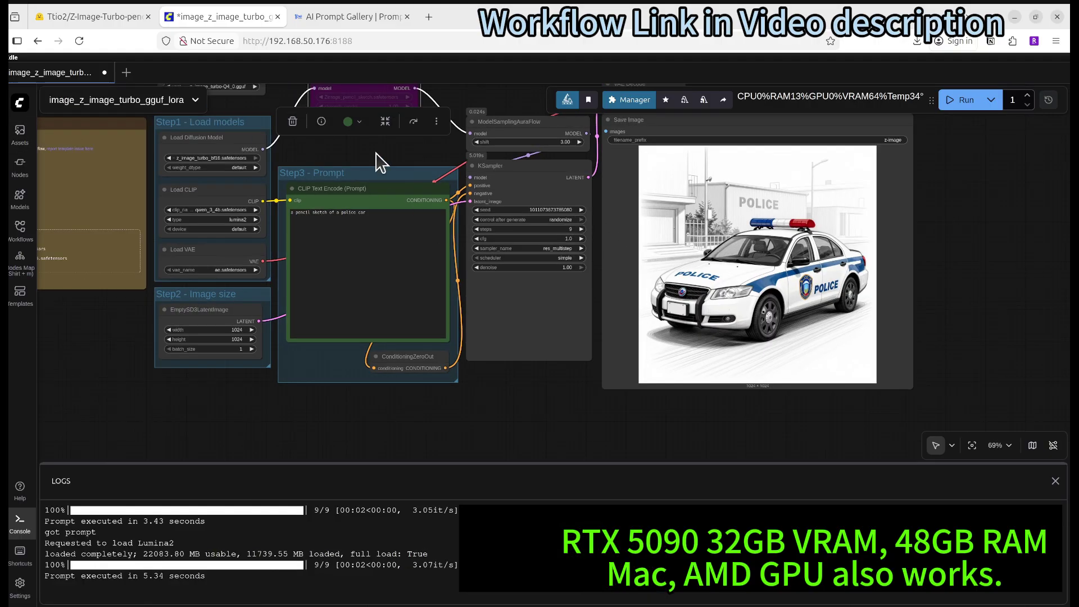
scroll(479, 230, down, 2)
drag(456, 200, 480, 221)
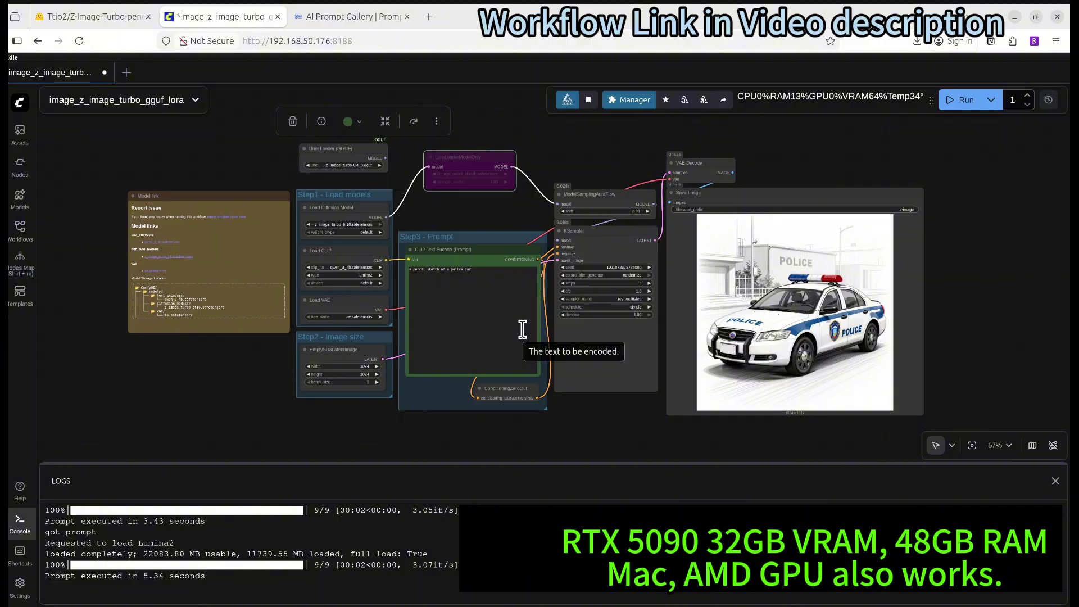
drag(480, 217, 409, 209)
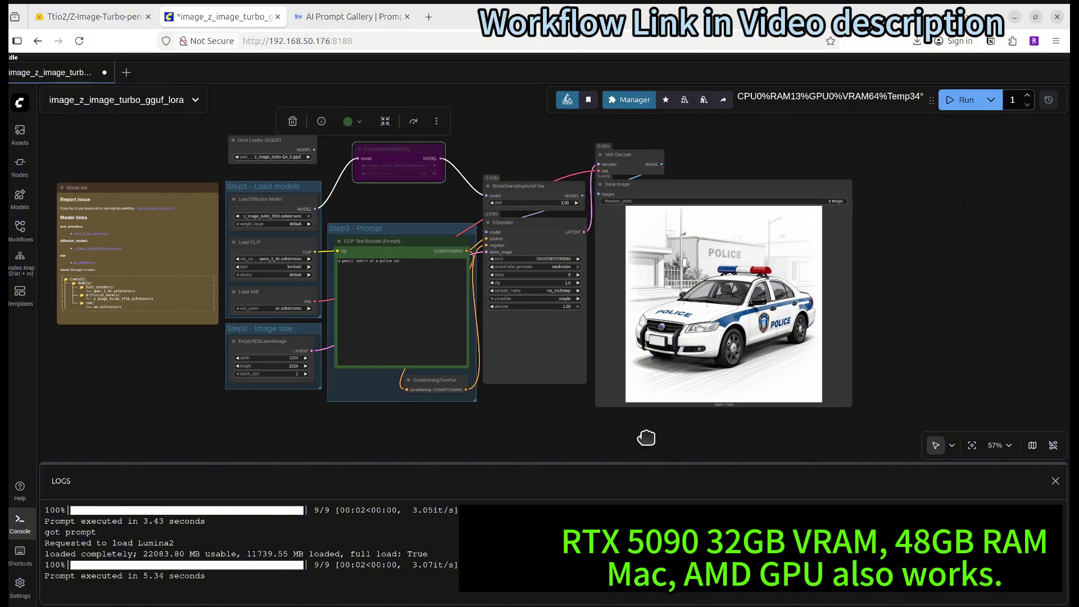
drag(646, 438, 728, 439)
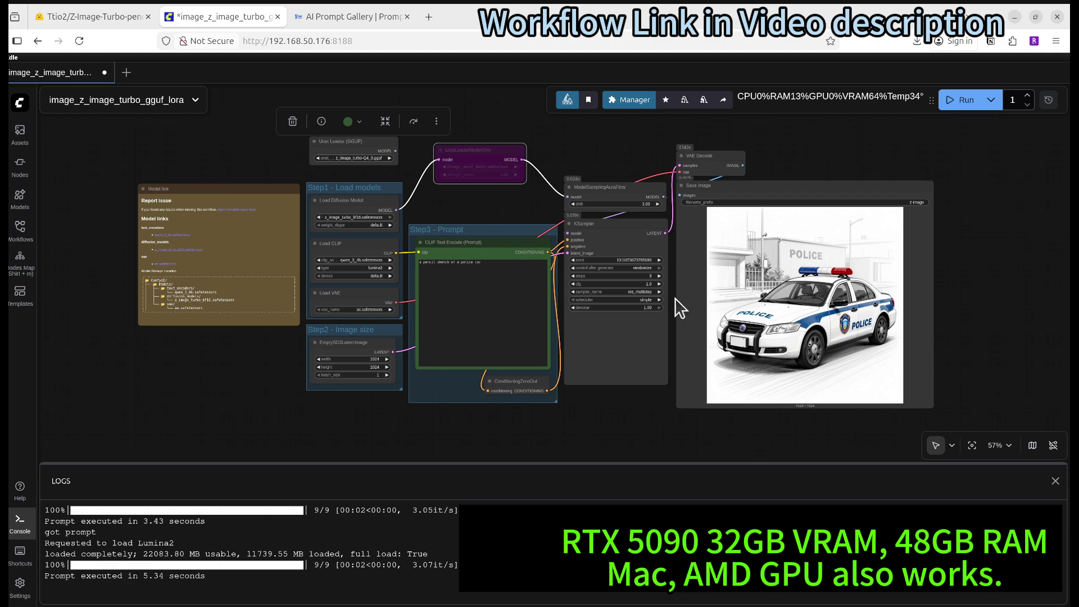
drag(513, 209, 525, 234)
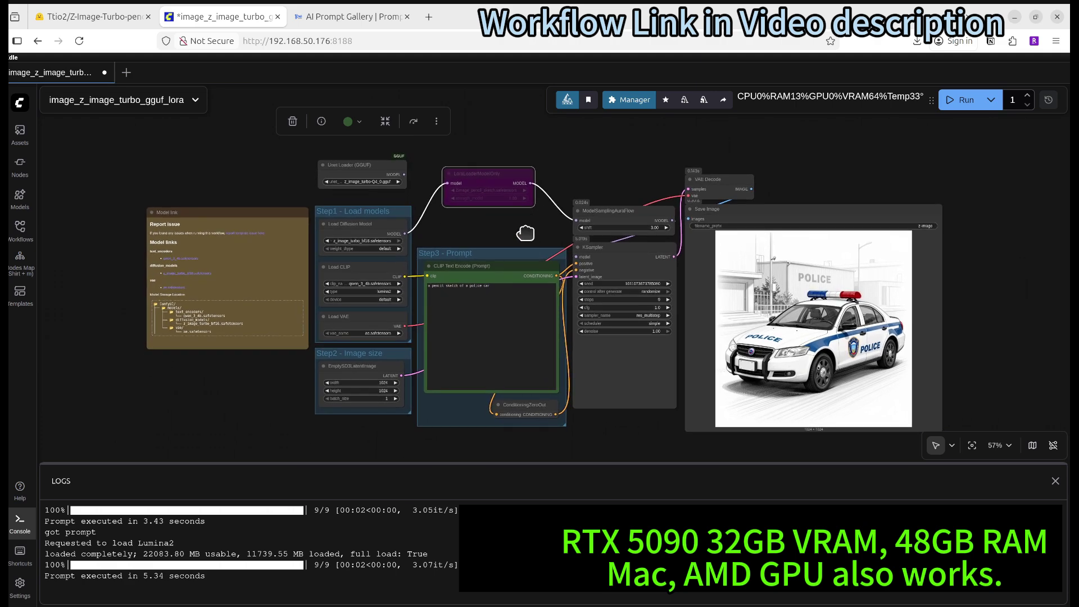